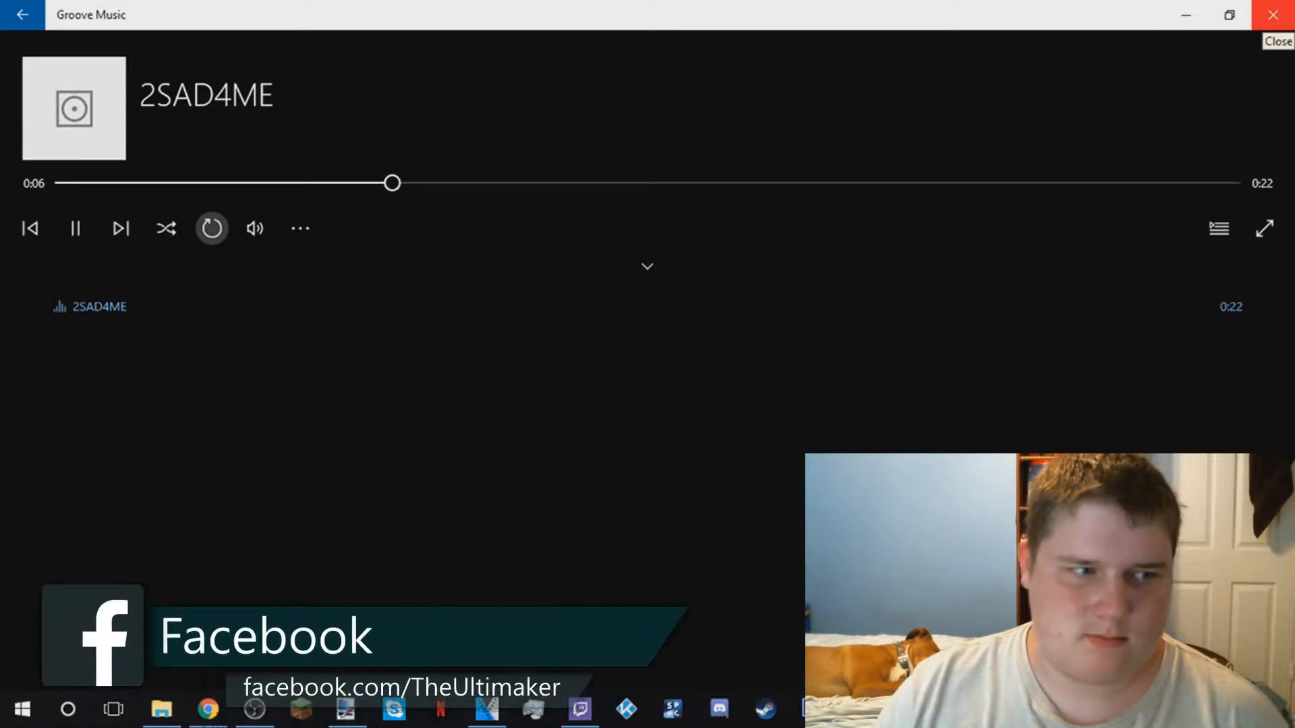
Close the music player and browse for media to open in the XSplit Recordings folder under Videos on drive D
left_click(1273, 15)
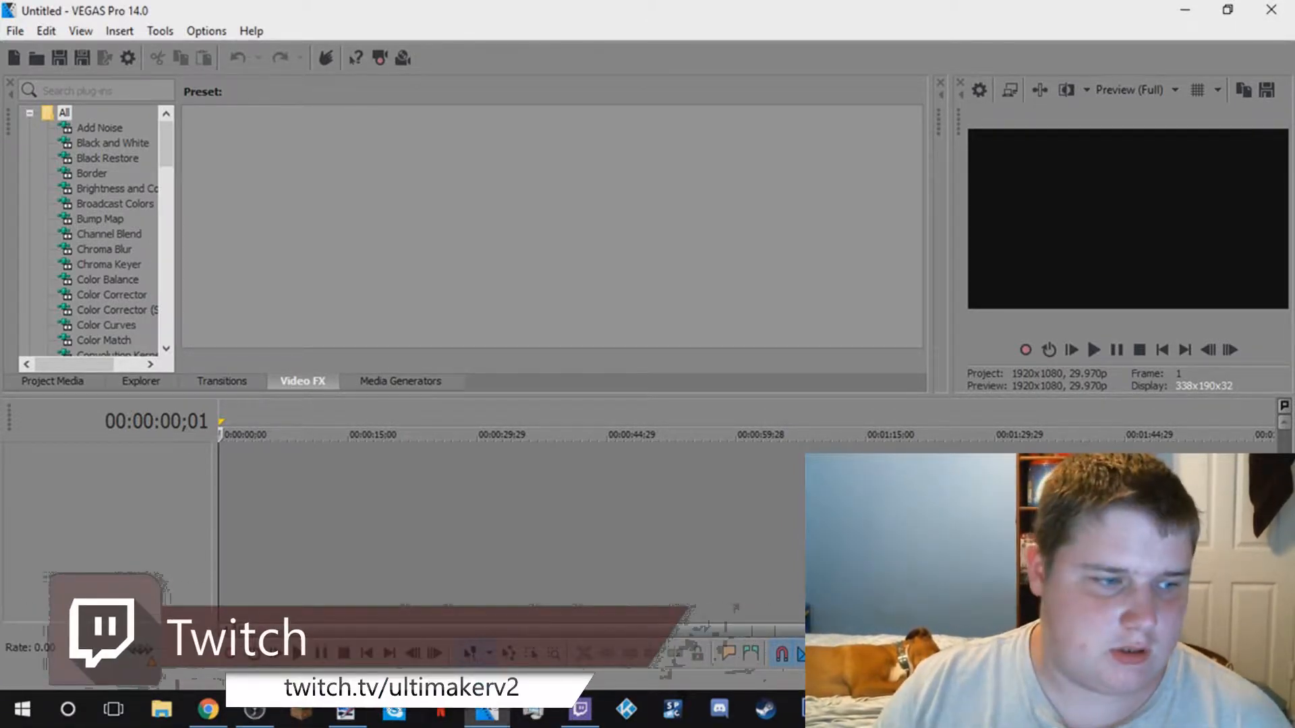
key("ctrl+o")
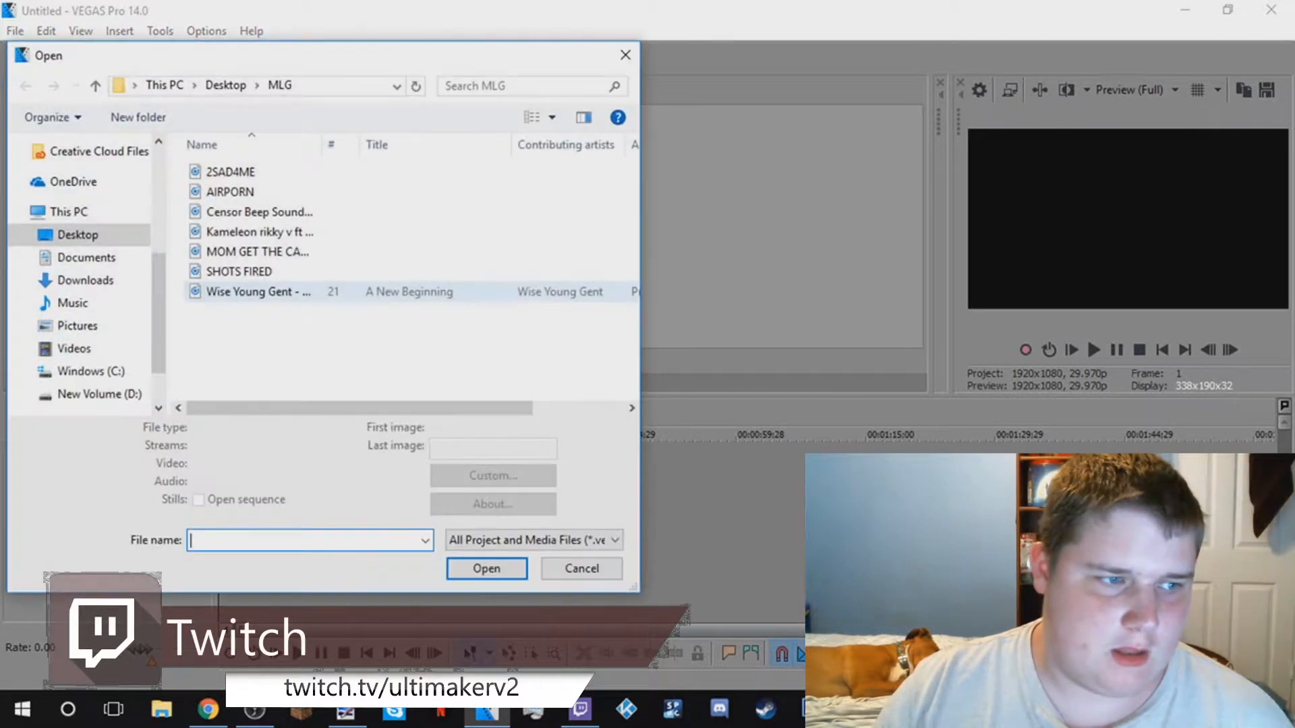
left_click(73, 348)
left_click(99, 393)
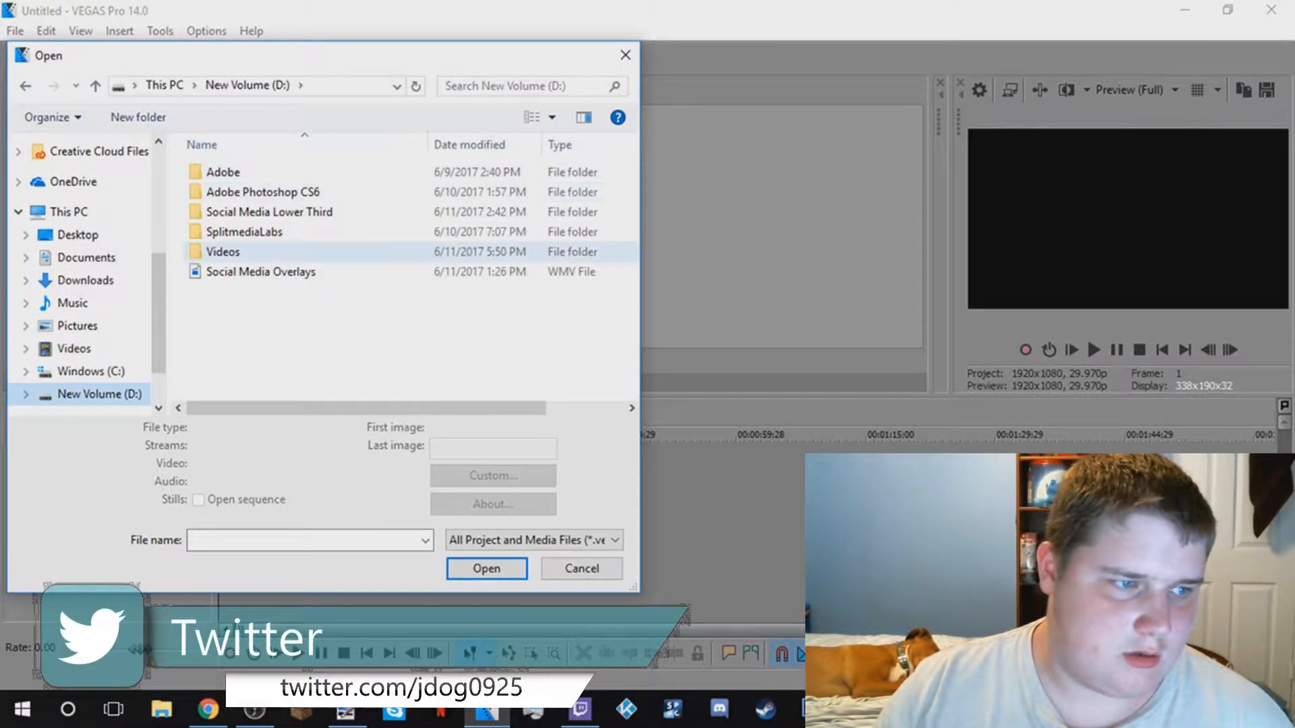
double_click(222, 252)
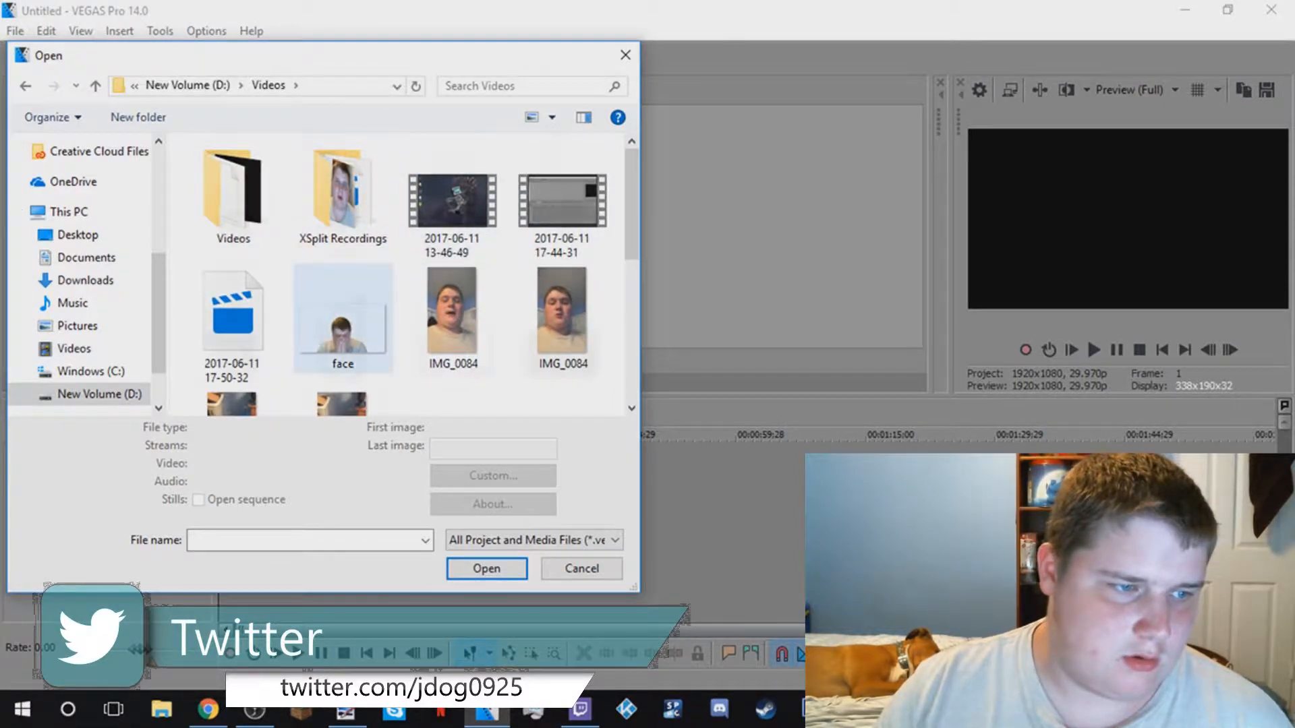
scroll(342, 330, "down", 5)
scroll(343, 330, "up", 5)
double_click(341, 203)
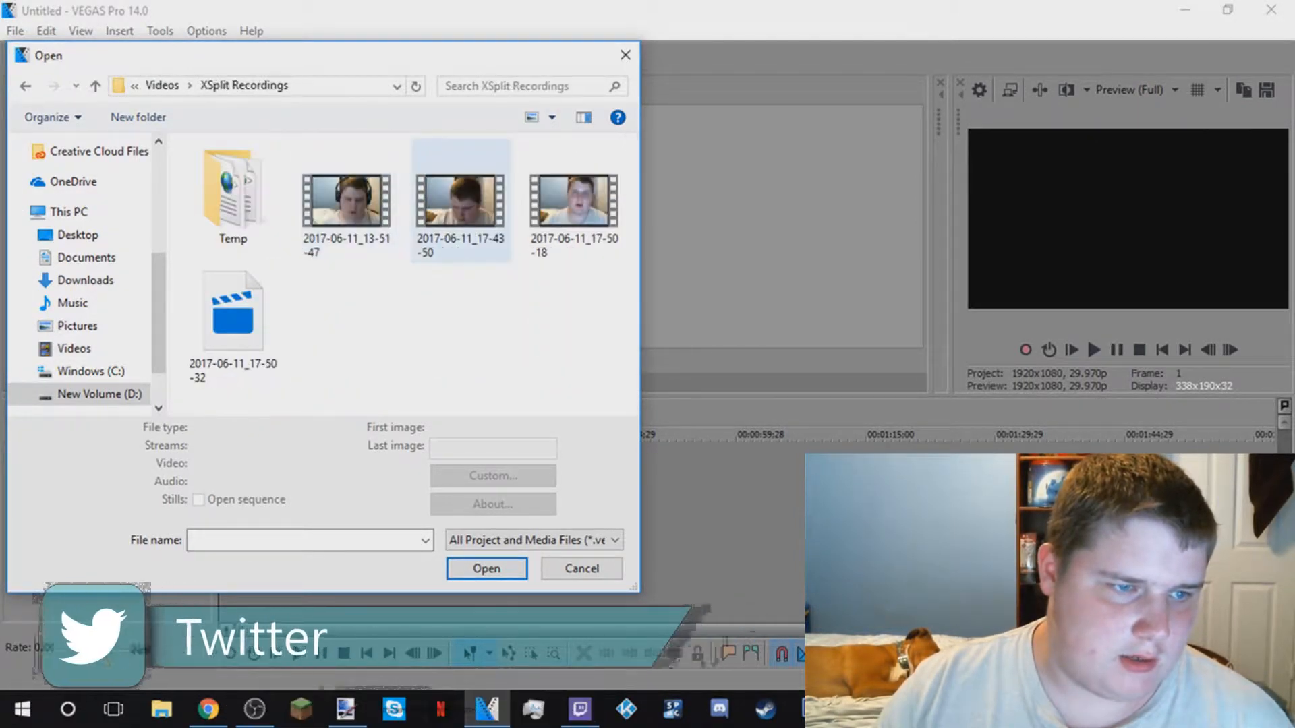
Open the recording 2017-06-11_17-43-50 onto the timeline, keeping the existing project video settings
double_click(575, 203)
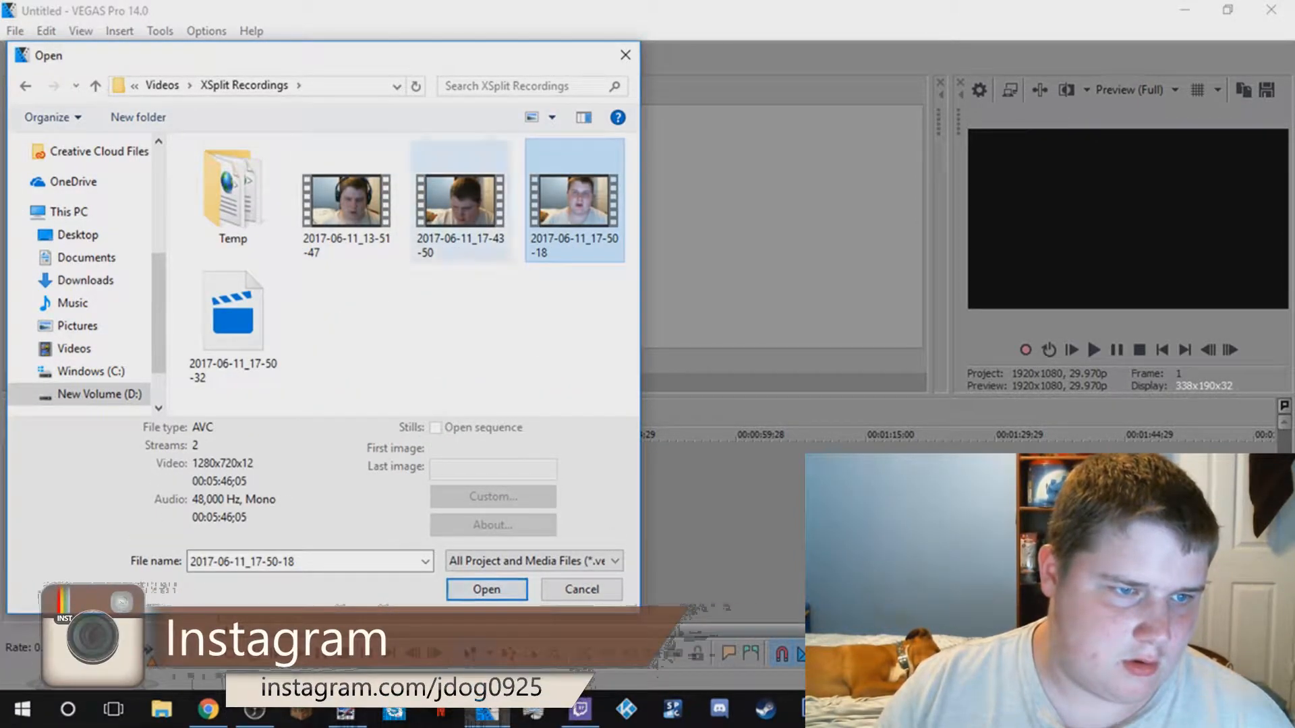
left_click(460, 203)
left_click(486, 589)
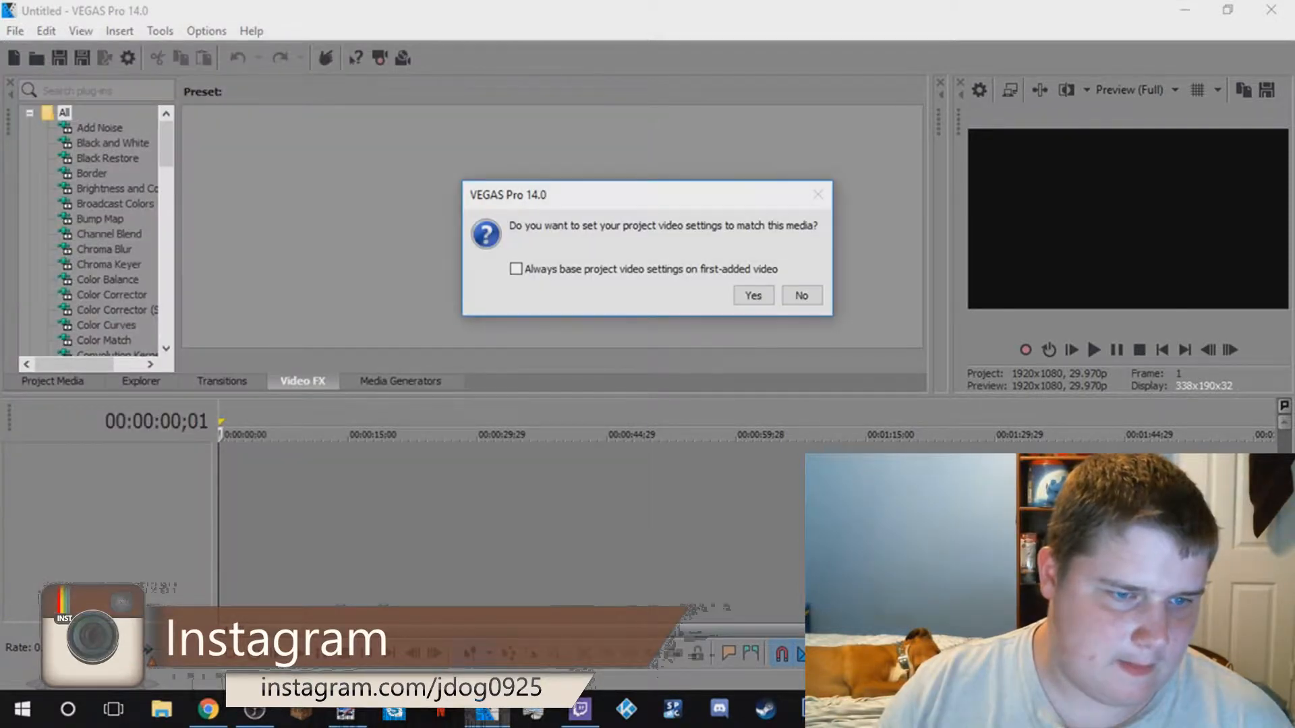
key("Return")
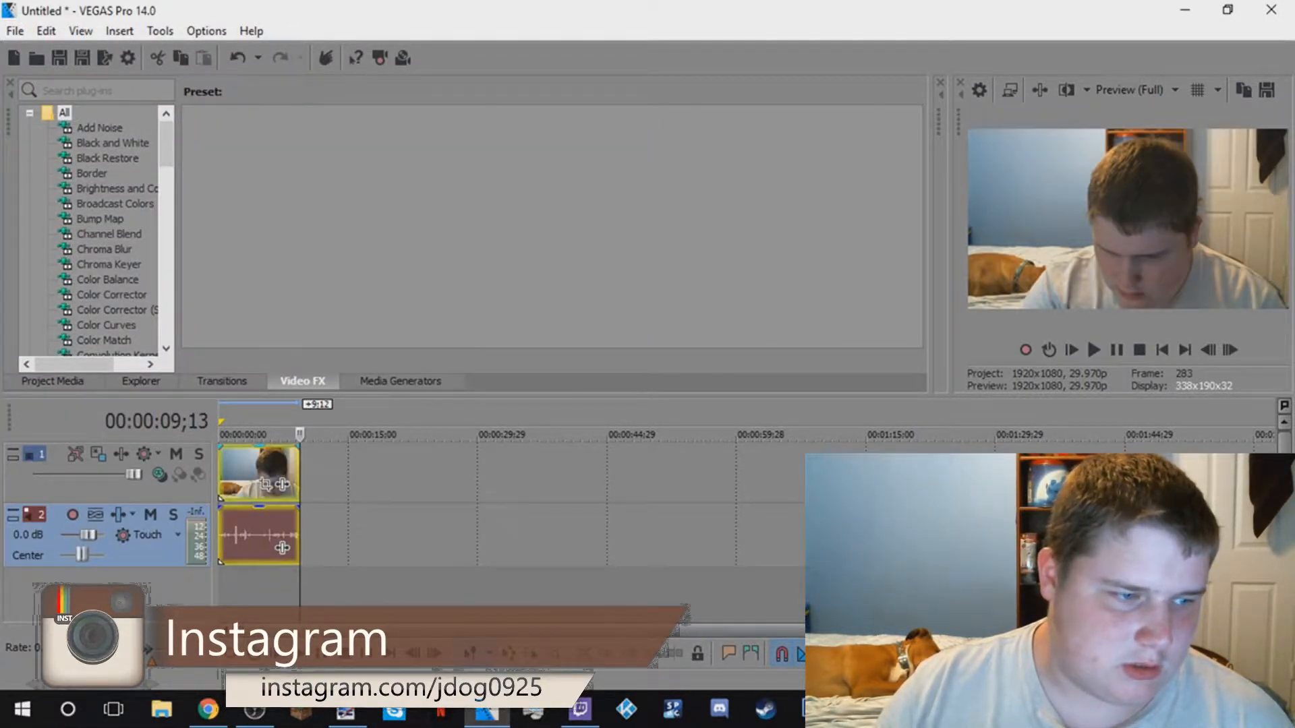
Delete the recording's own audio event from the timeline, leaving only its video event
left_click(252, 473)
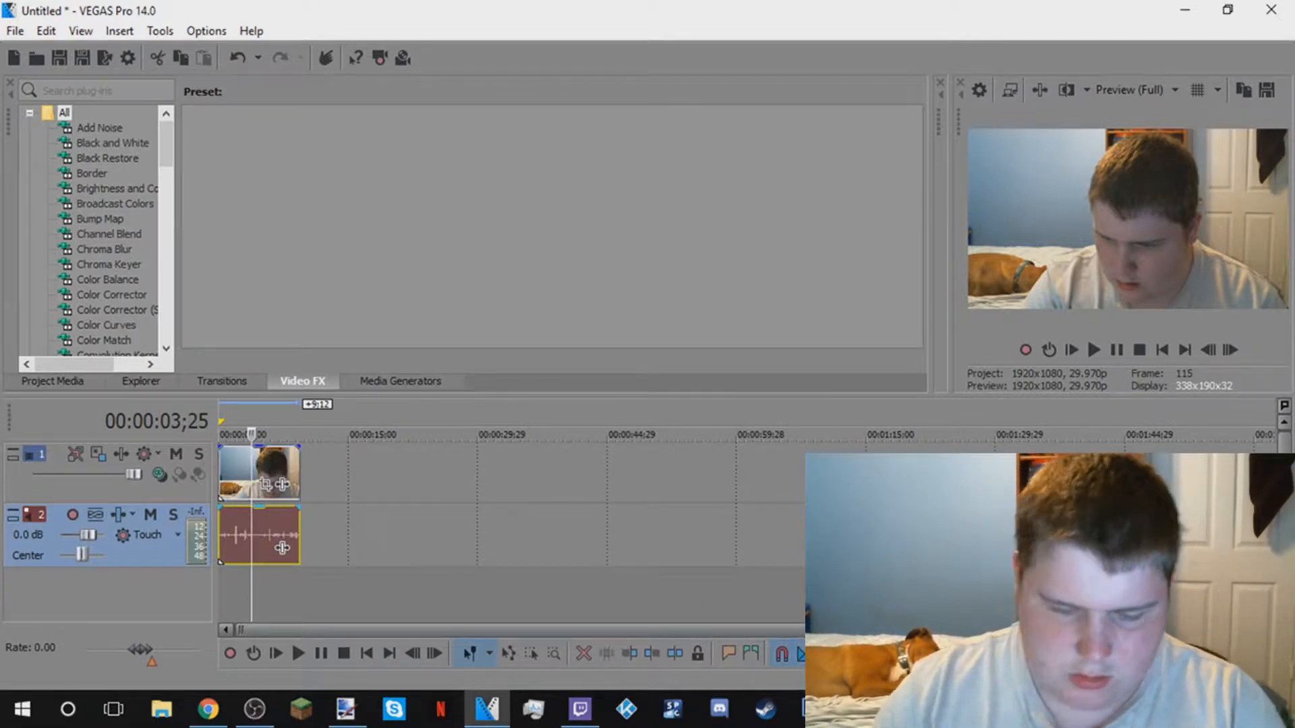
key("Delete")
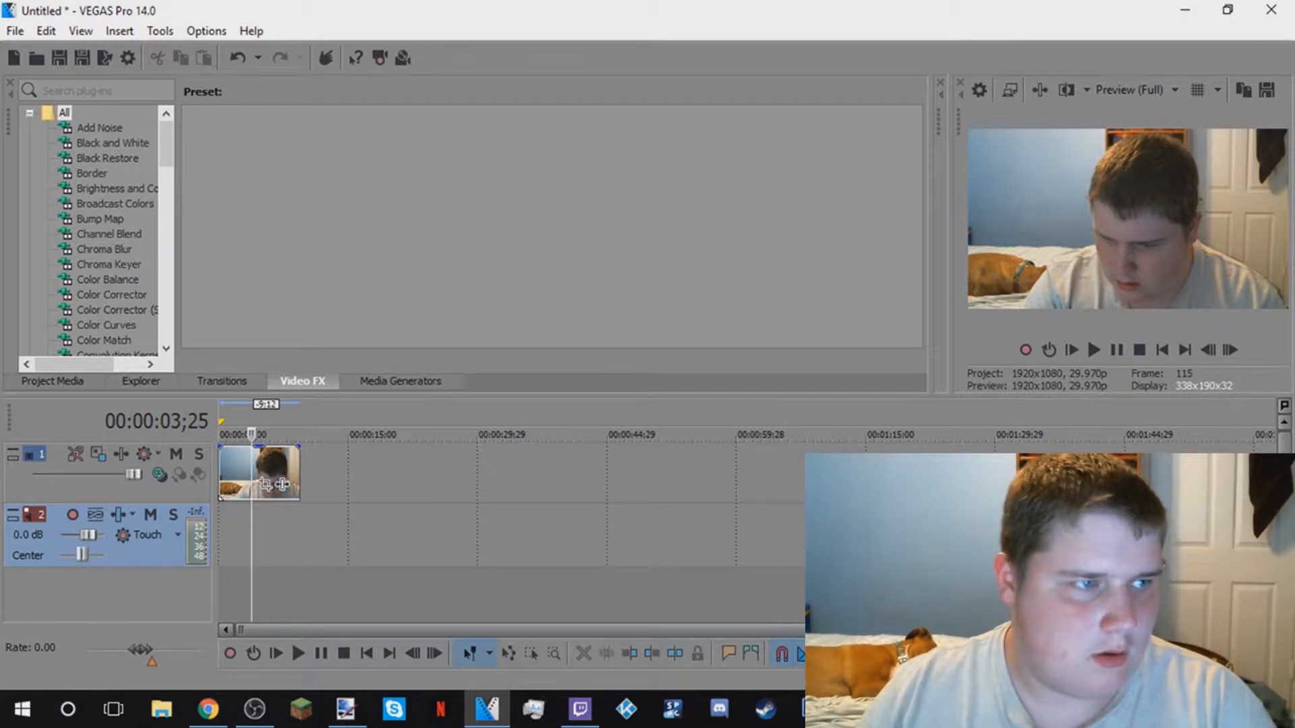
Add the 2SAD4ME audio file from the MLG folder on the Desktop to the audio track
left_click(36, 58)
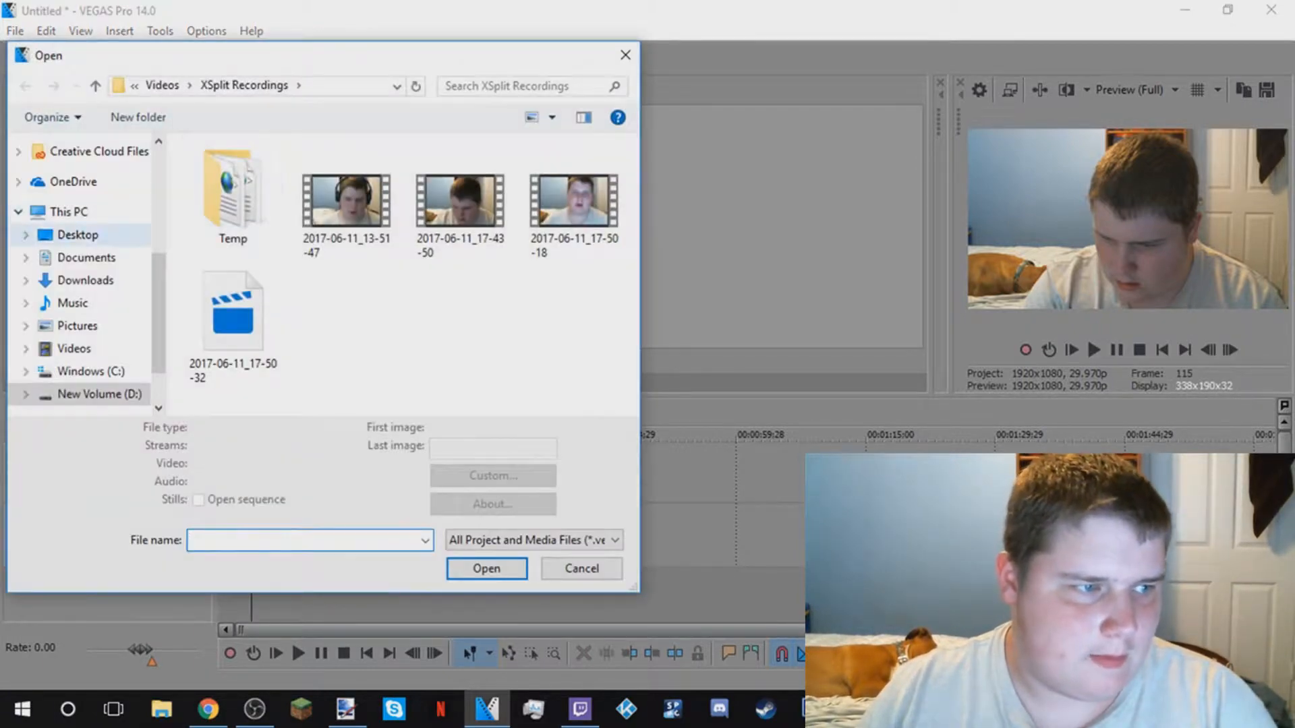
left_click(67, 211)
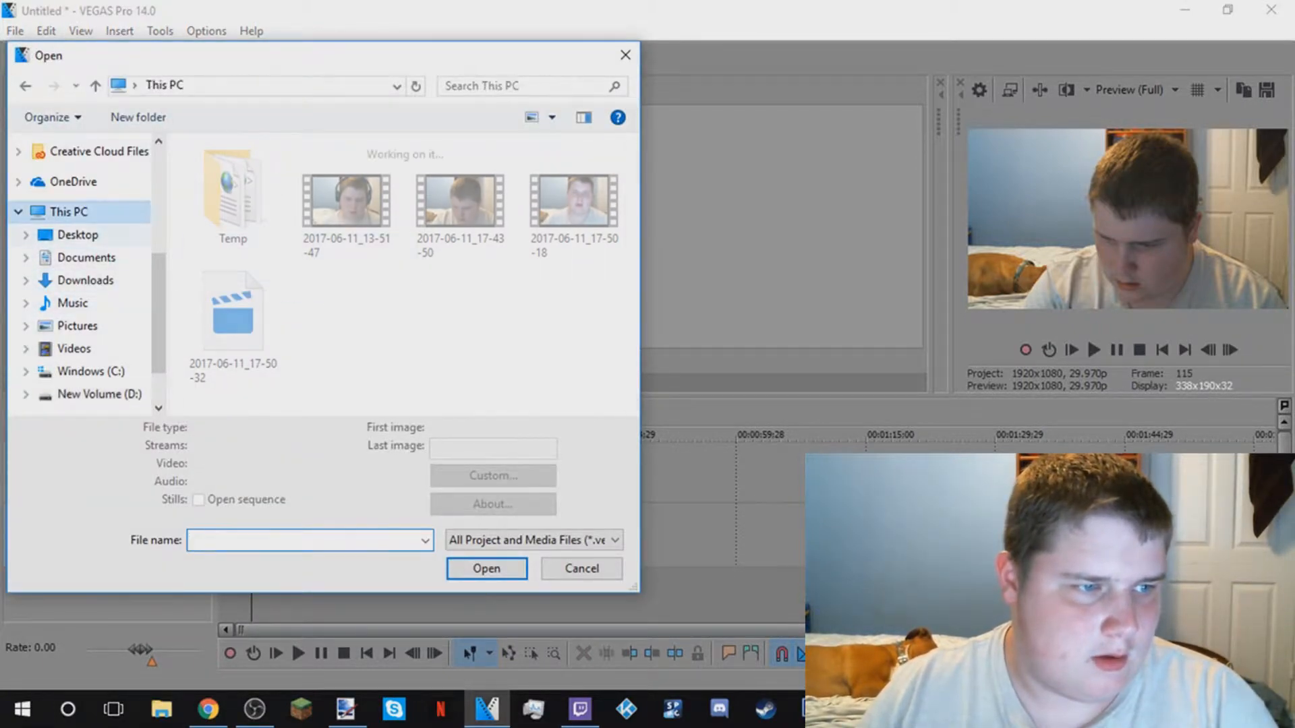
left_click(78, 234)
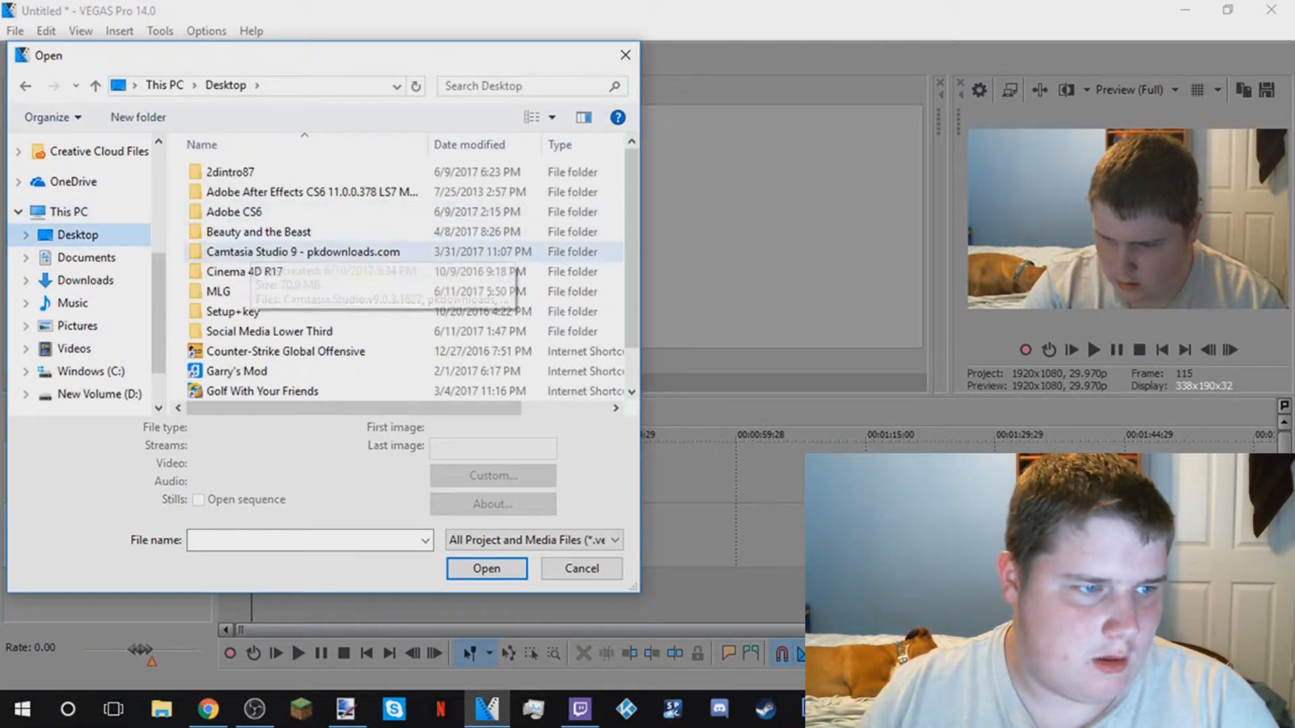
double_click(218, 291)
left_click(230, 171)
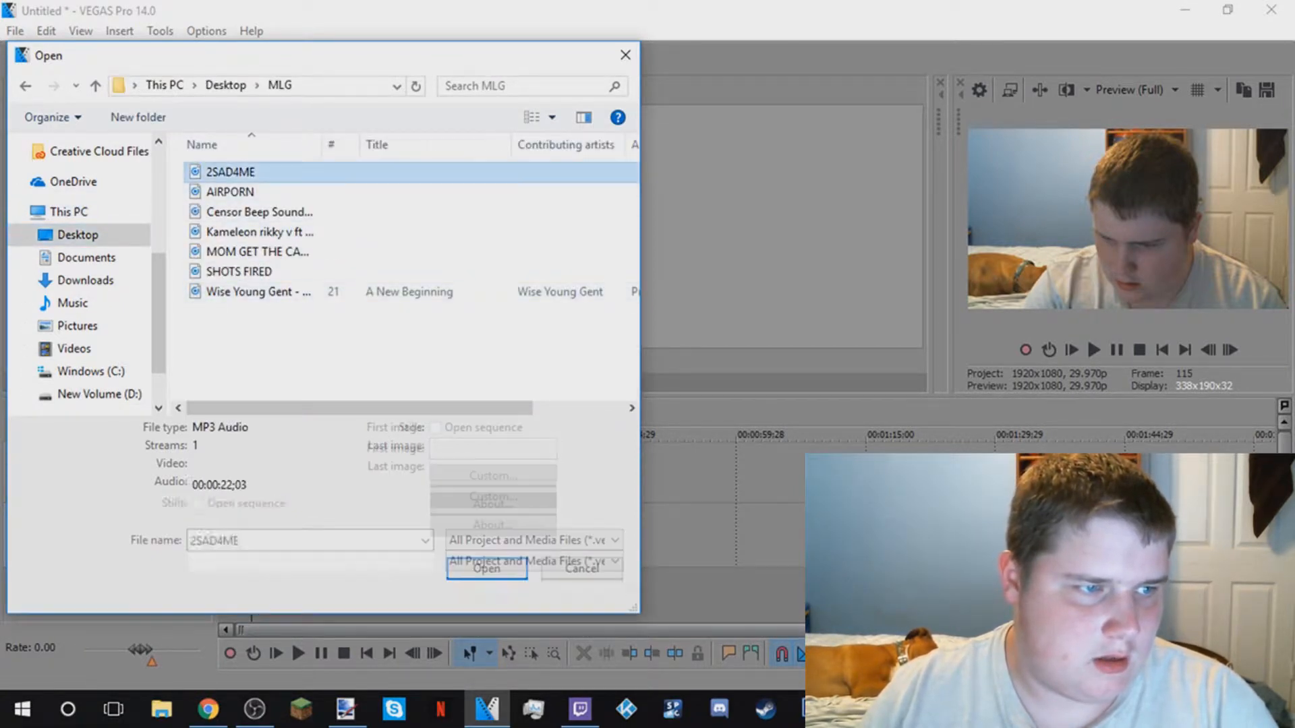
left_click(486, 590)
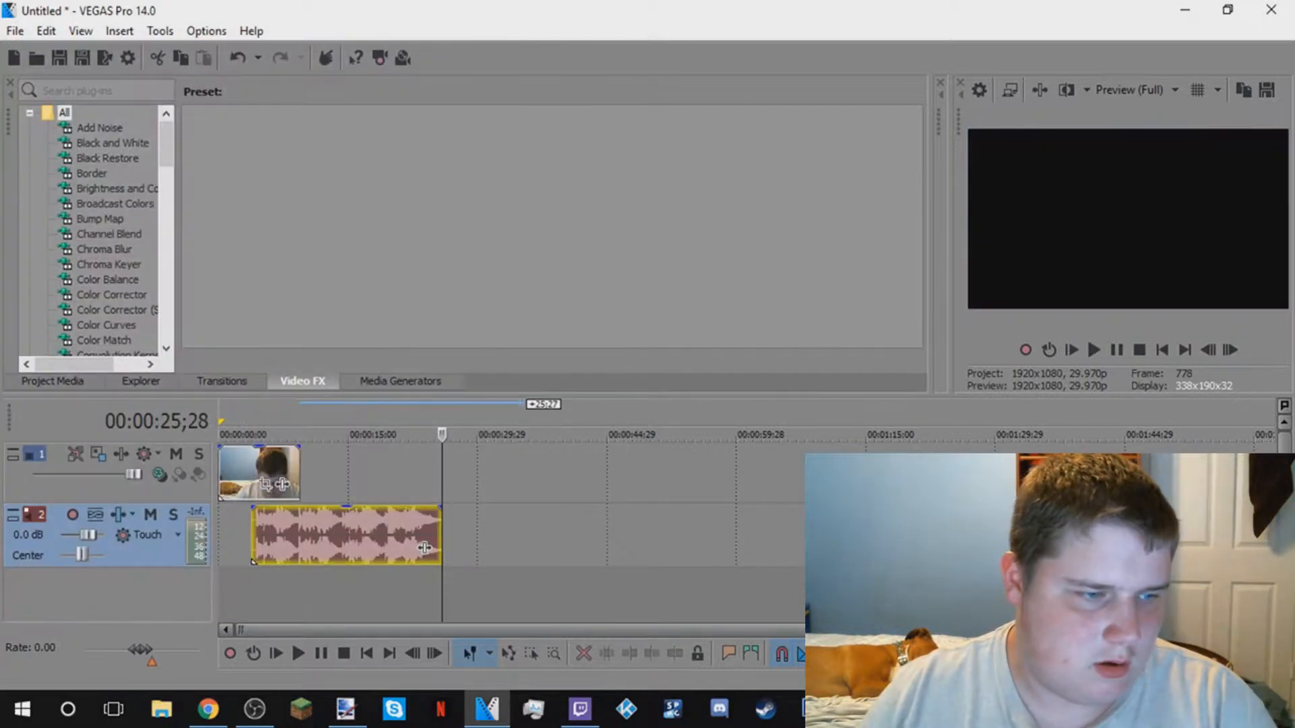
Try trimming the song to the video's length and cropping the clip to its upper-left 800 by 450 area, and undo both edits
left_click_drag(425, 548, 282, 547)
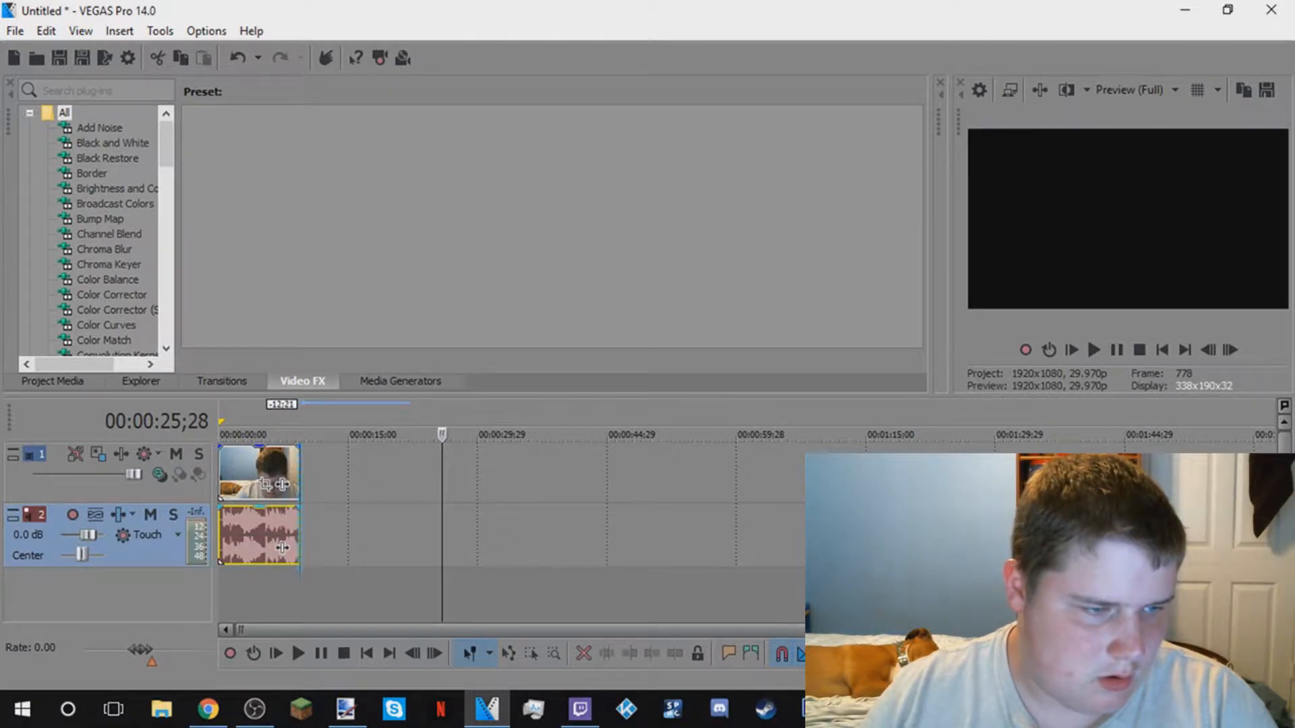
left_click(266, 484)
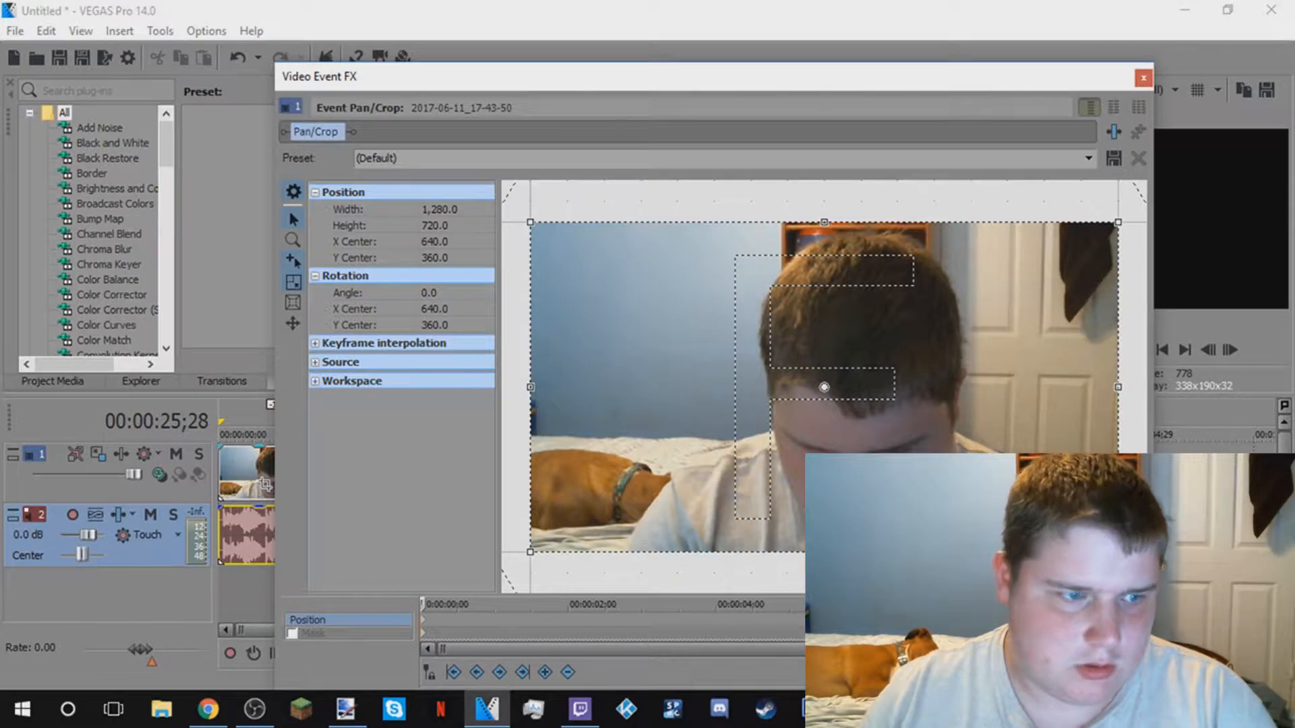
left_click_drag(632, 87, 658, 79)
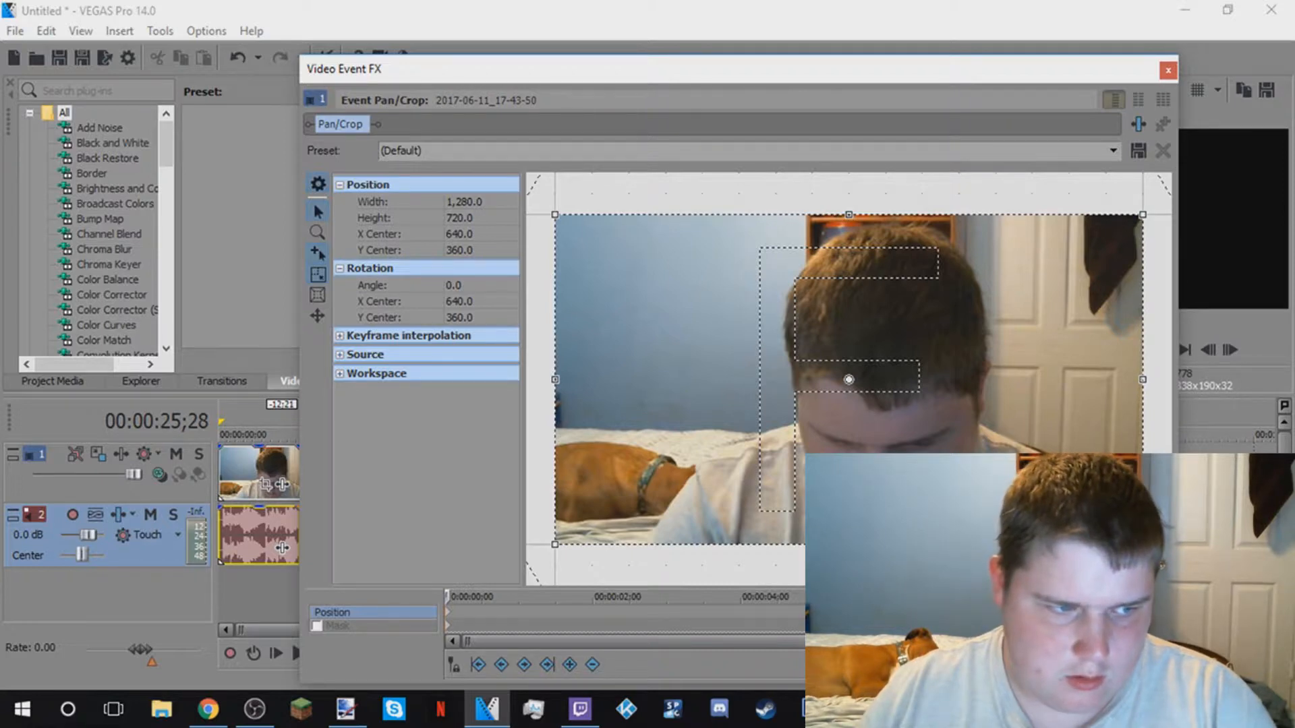
left_click(238, 473)
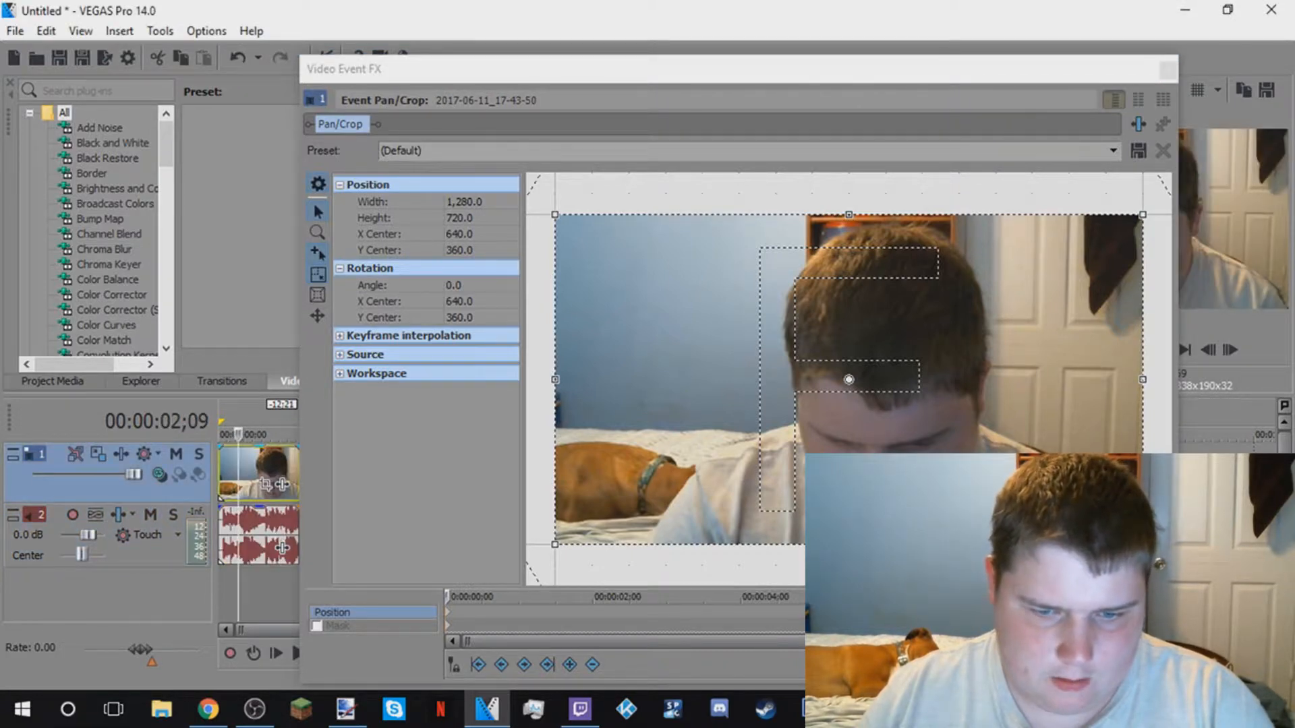
left_click(910, 613)
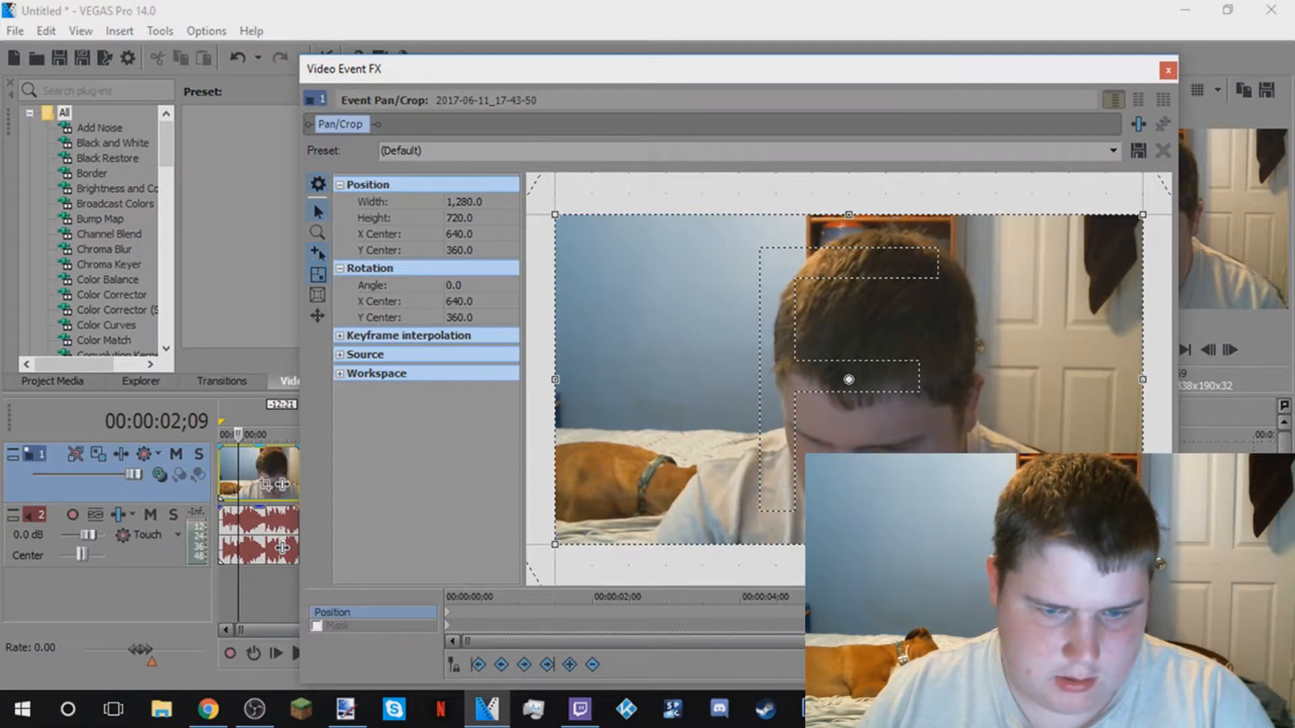
left_click_drag(1142, 544, 922, 421)
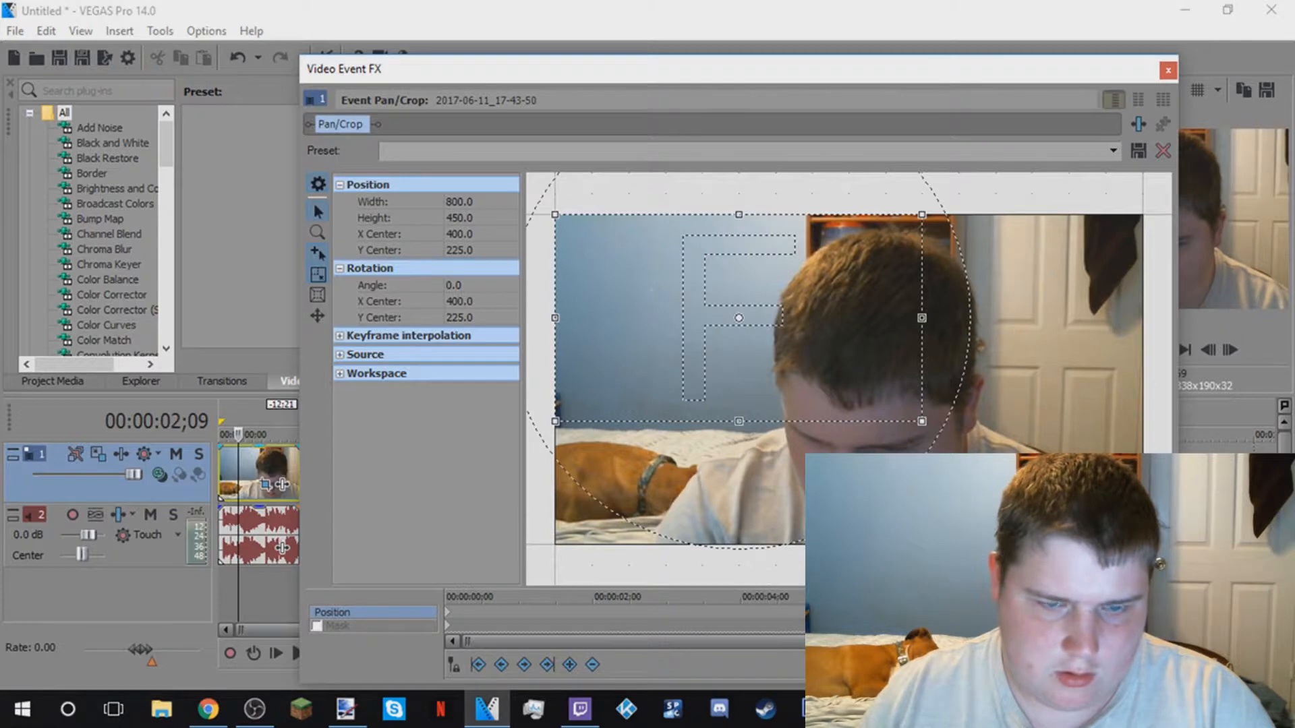
key("ctrl+z")
left_click(1168, 71)
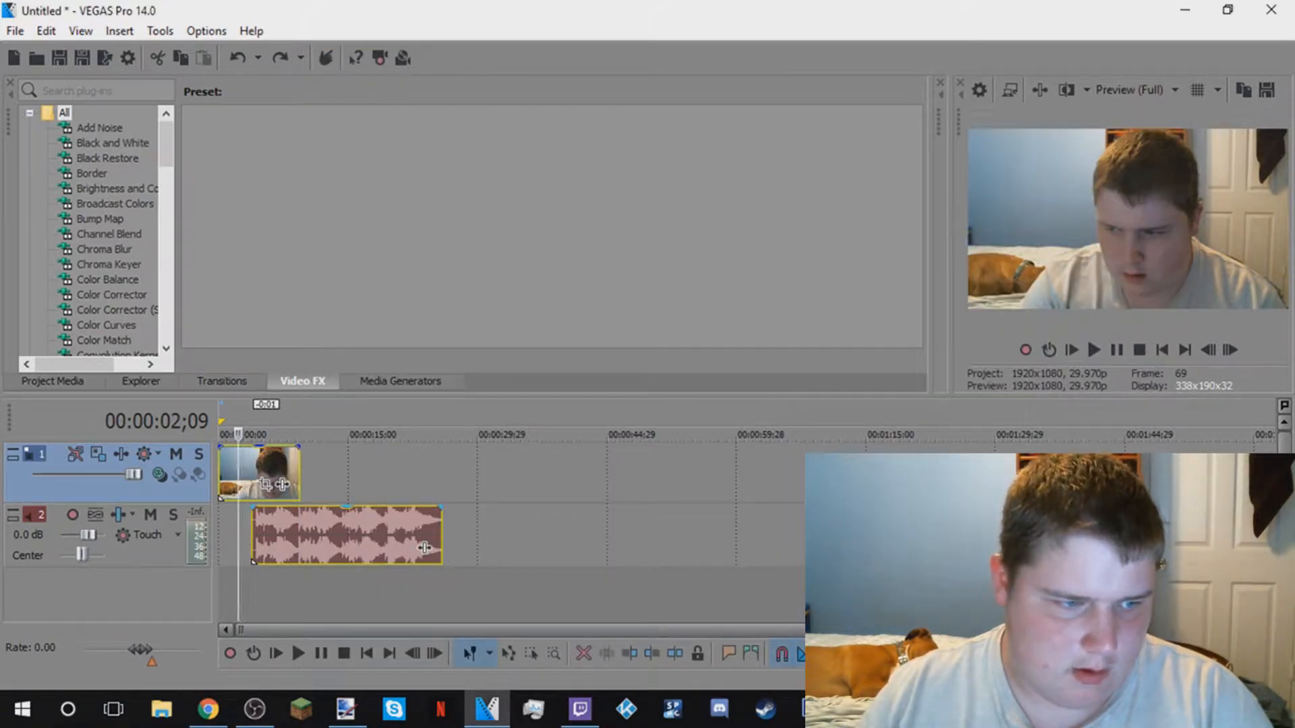
Place the 2SAD4ME audio at the timeline start and trim it to finish with the video clip
left_click_drag(424, 548, 288, 547)
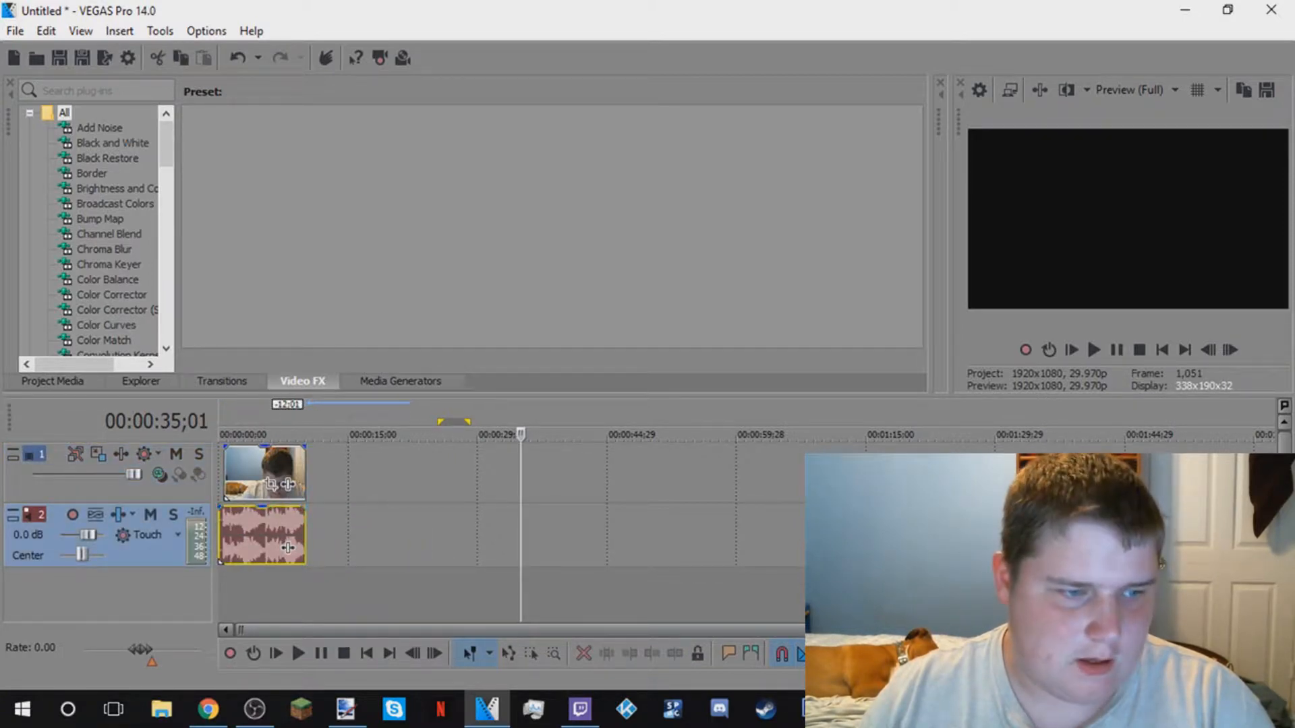
Keyframe the video's pan/crop at its end to 720 by 405, centred at X 640 and Y 495, with a 15-degree rotation
left_click(271, 484)
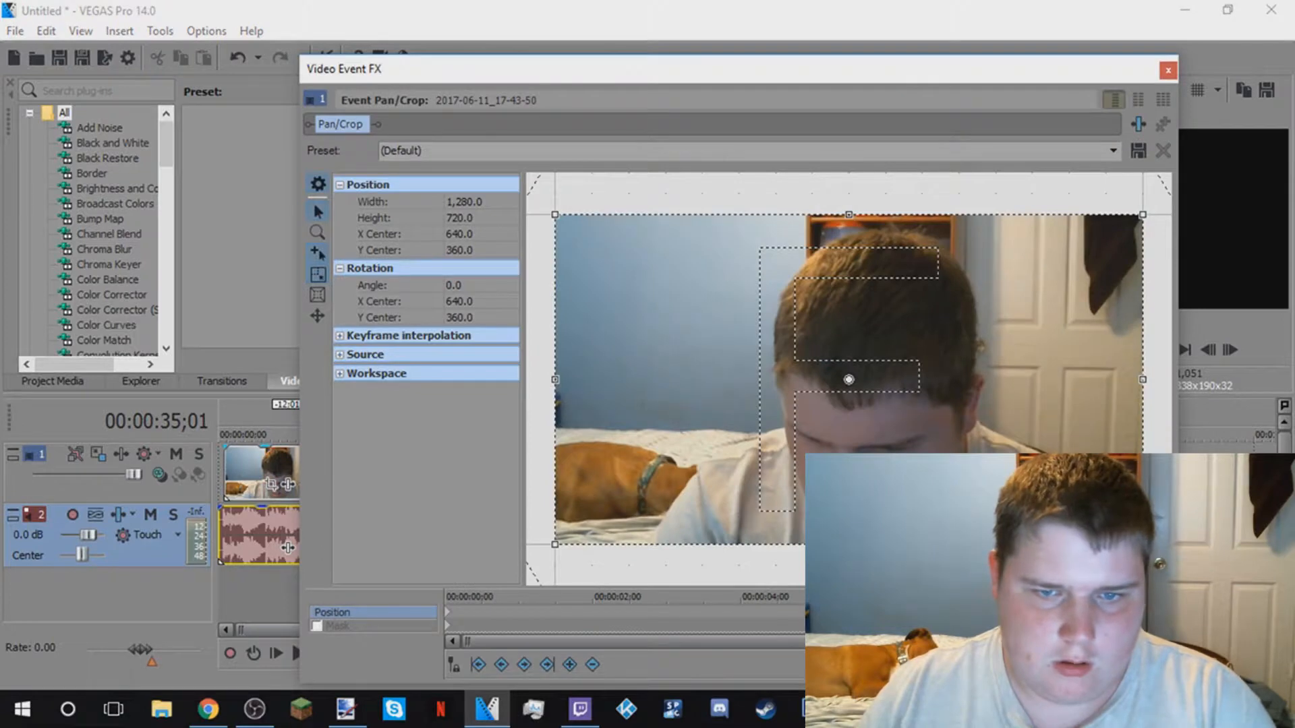
left_click_drag(1143, 215, 886, 358)
left_click_drag(768, 425, 860, 415)
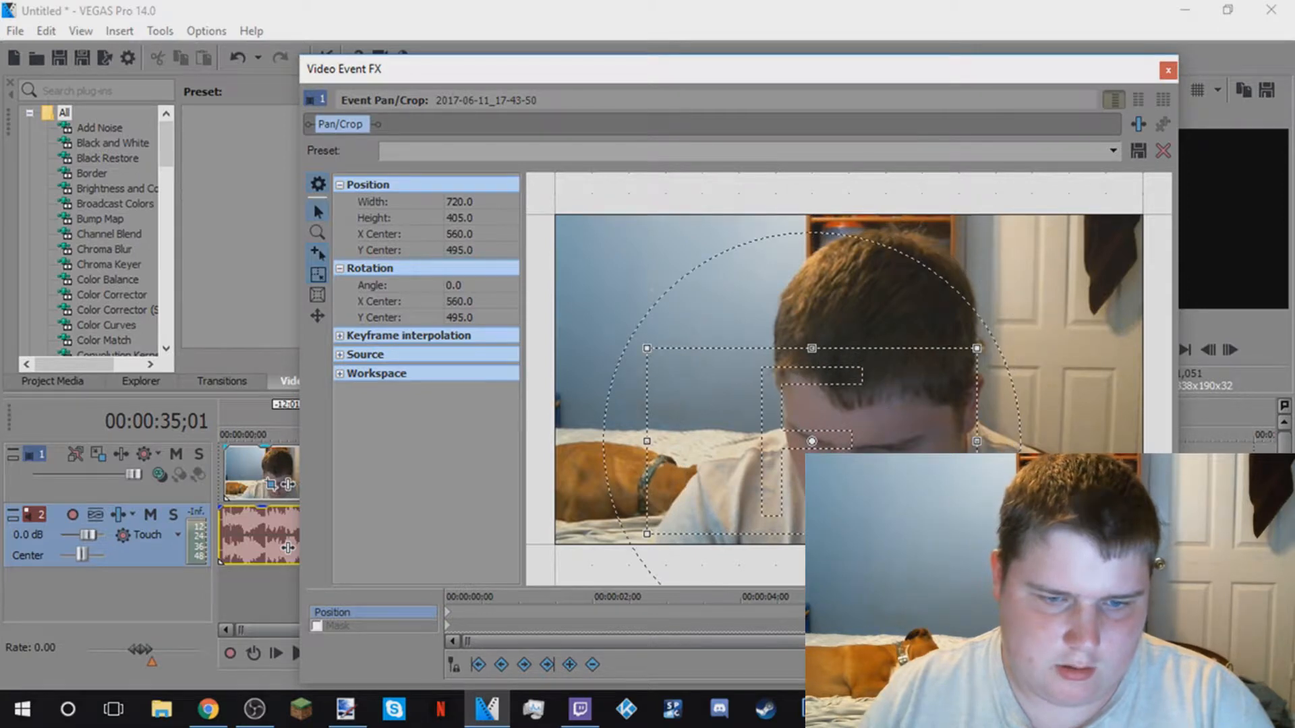
left_click_drag(997, 378, 1007, 428)
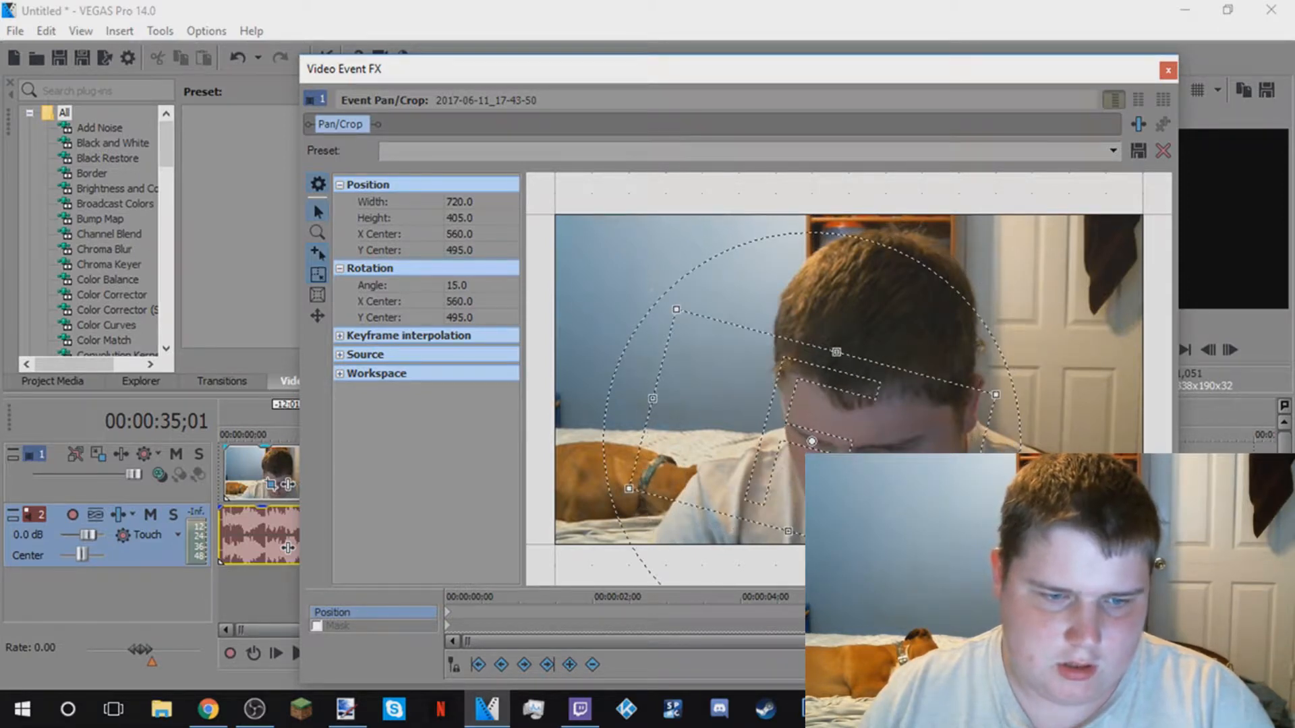
left_click_drag(870, 435, 907, 435)
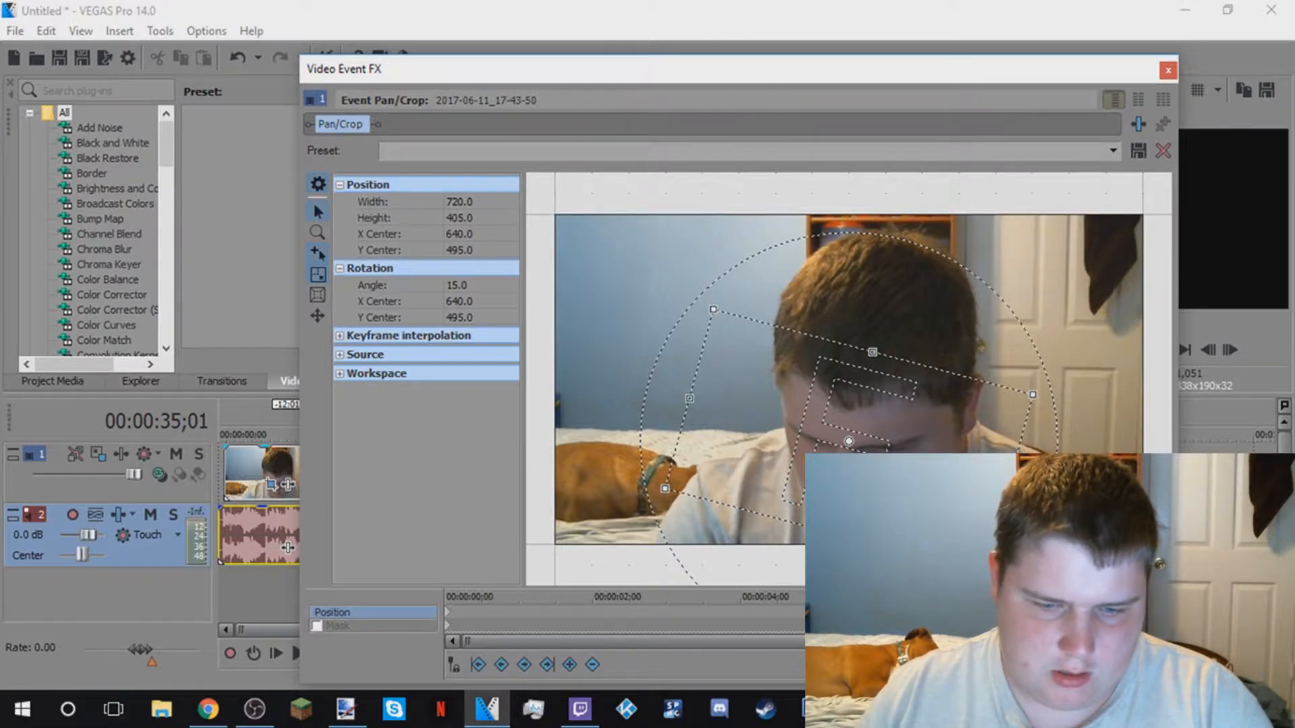
key("Left")
key("Left")
key("Left")
key("Left")
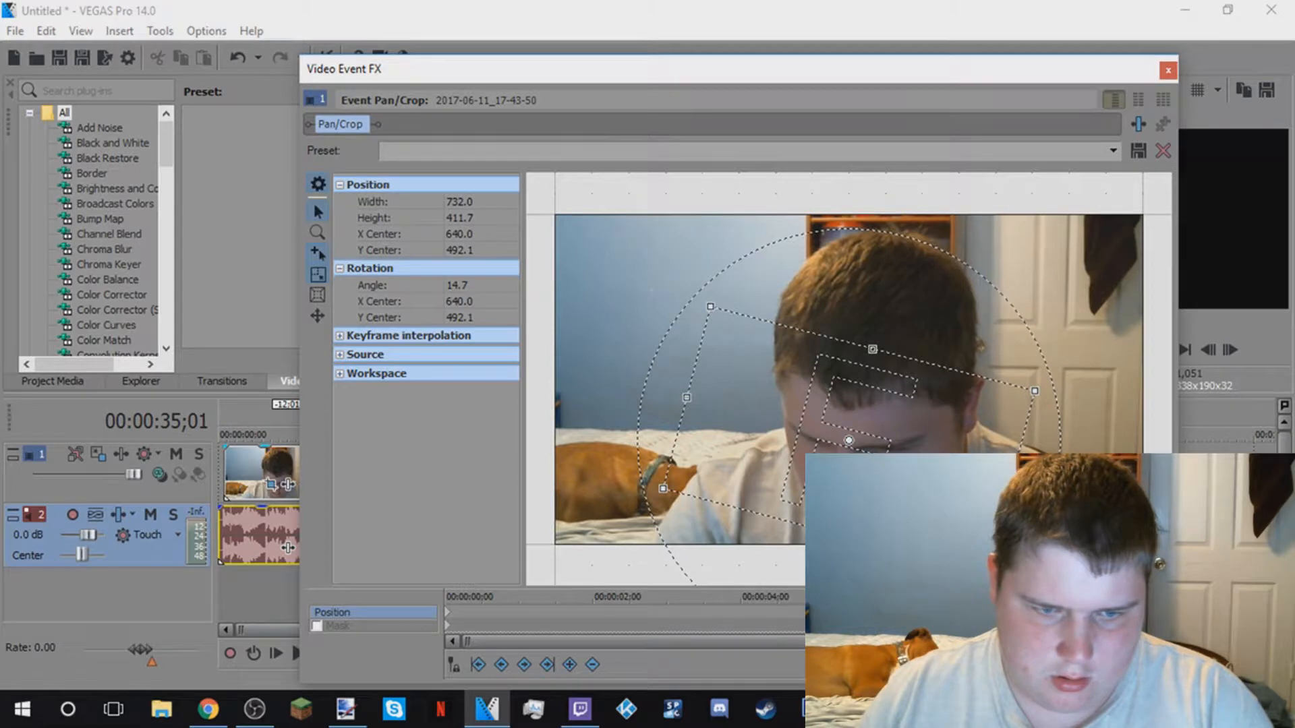
left_click_drag(1121, 597, 446, 597)
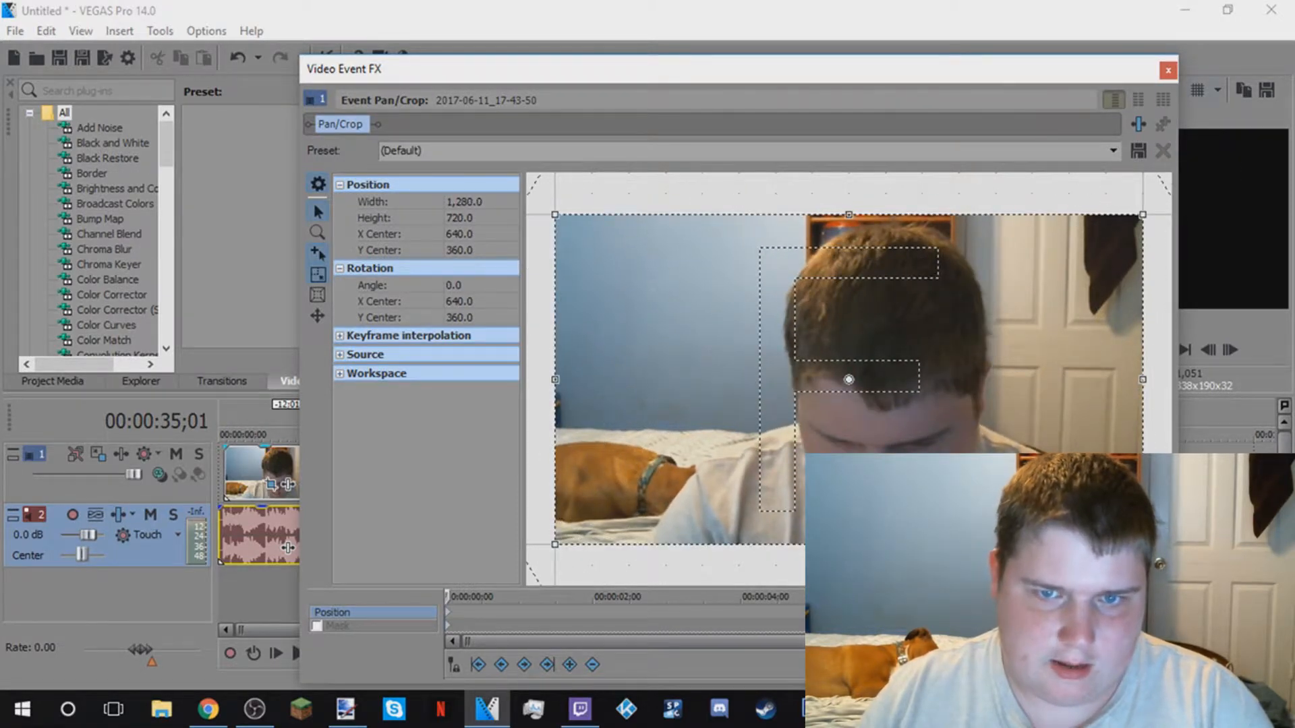
left_click(1168, 70)
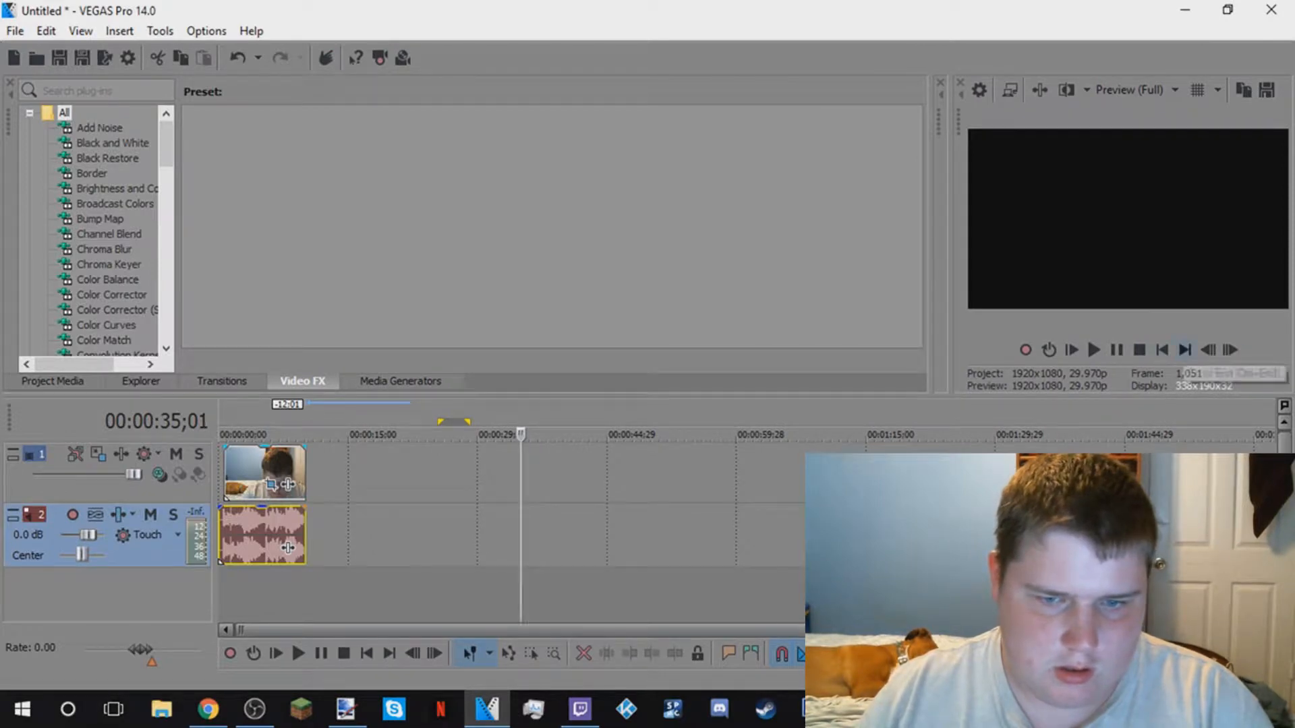
Move the video clip to the very start of the timeline
left_click(1161, 350)
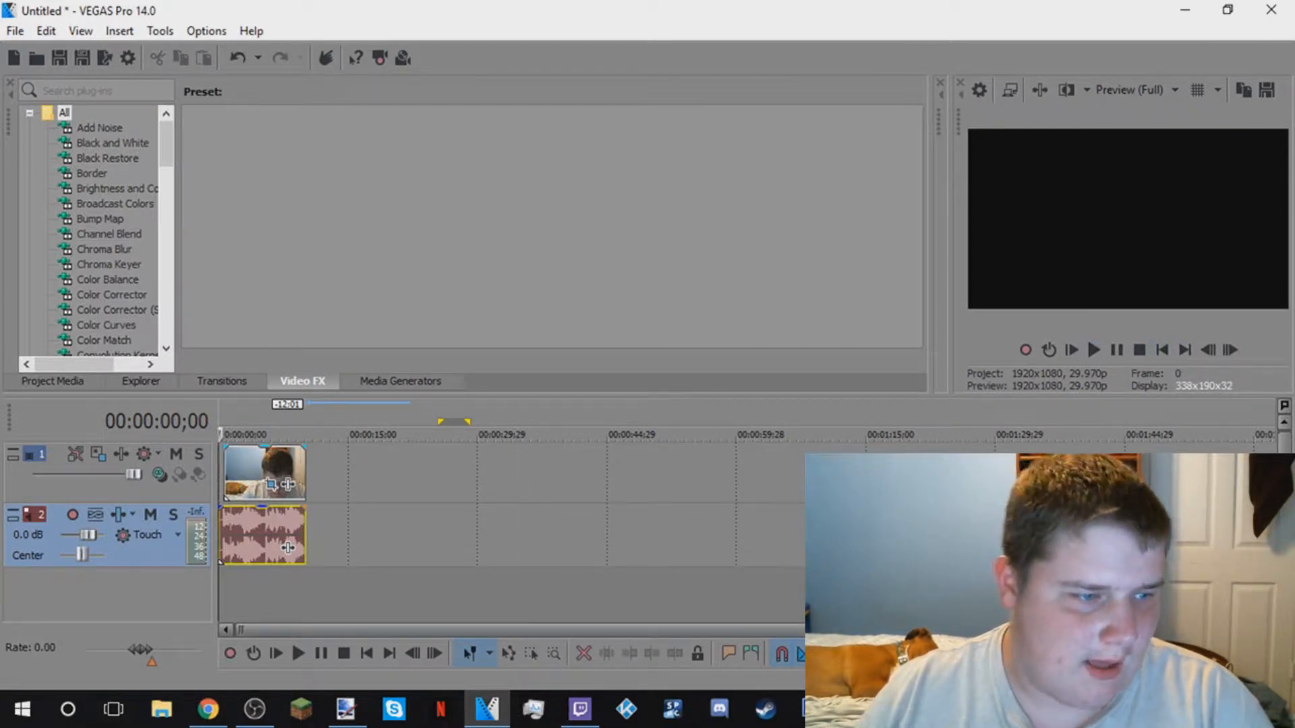
left_click_drag(287, 484, 282, 484)
left_click(288, 548)
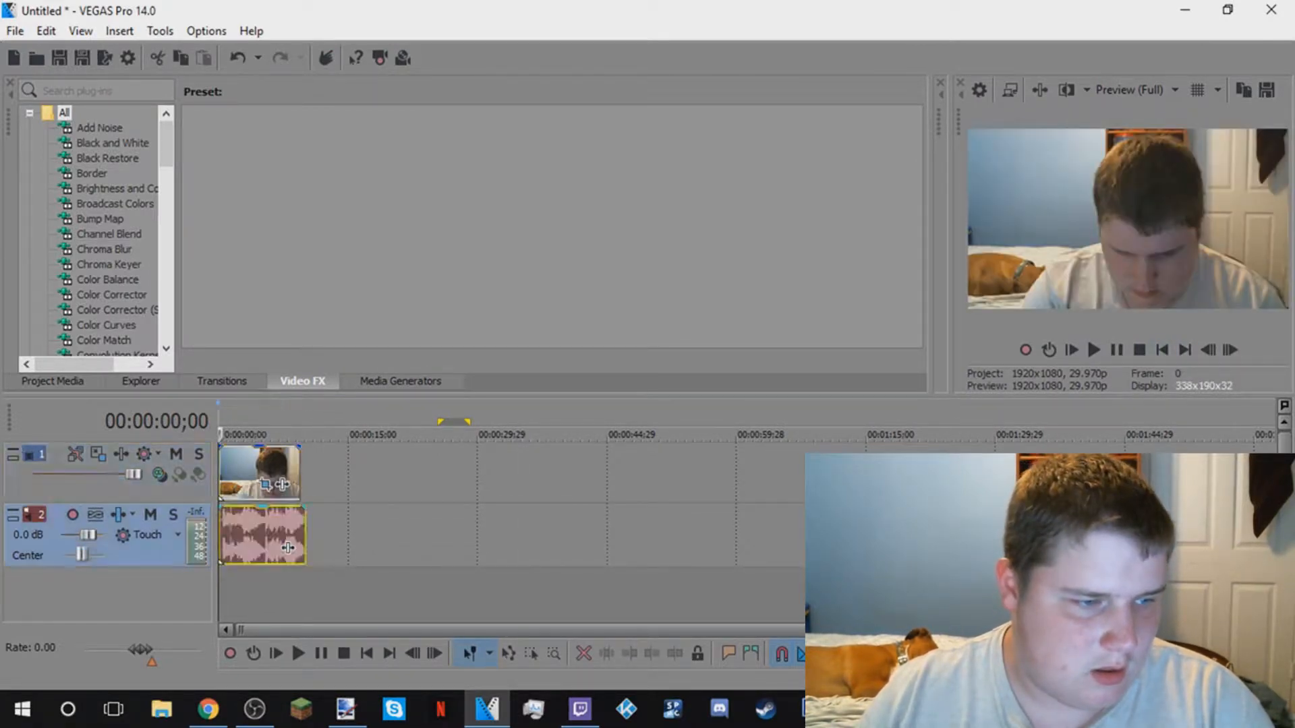
mouse_move(260, 538)
left_mouse_down()
mouse_move(306, 537)
mouse_move(259, 537)
left_mouse_up()
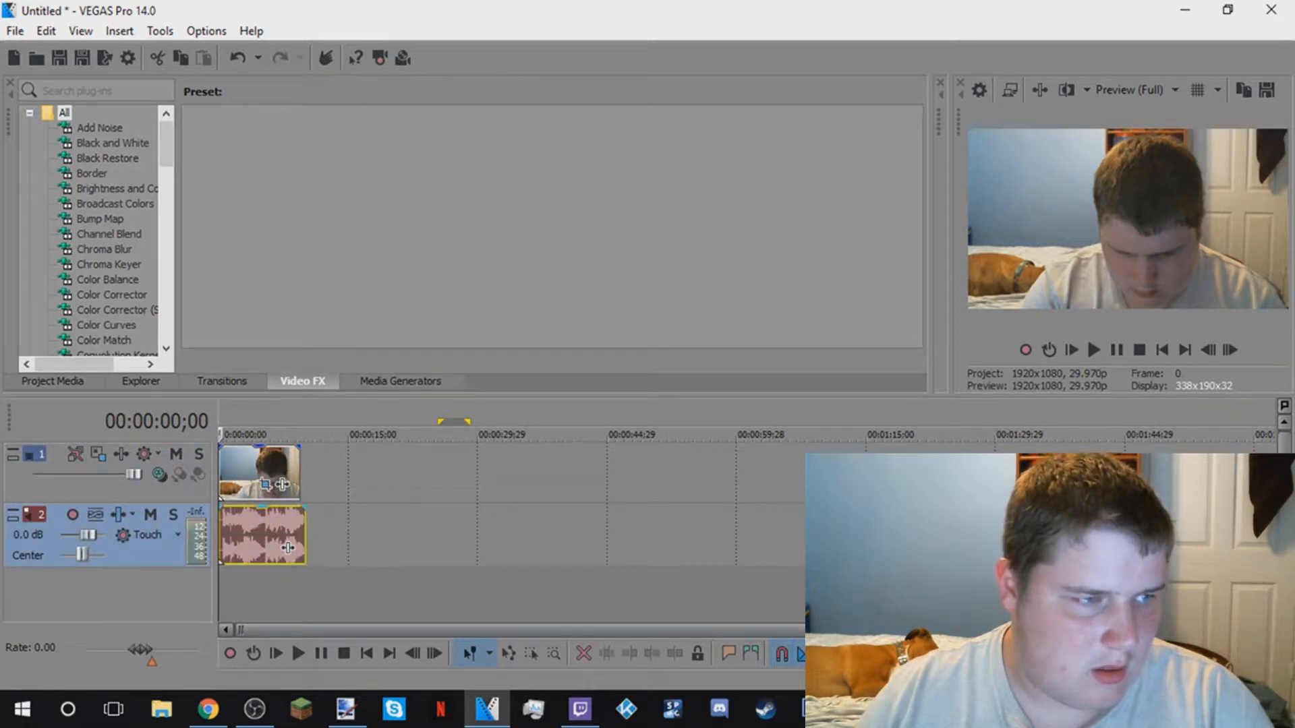
Apply the default Black and White effect to the webcam video clip and play the edit through
left_click(113, 143)
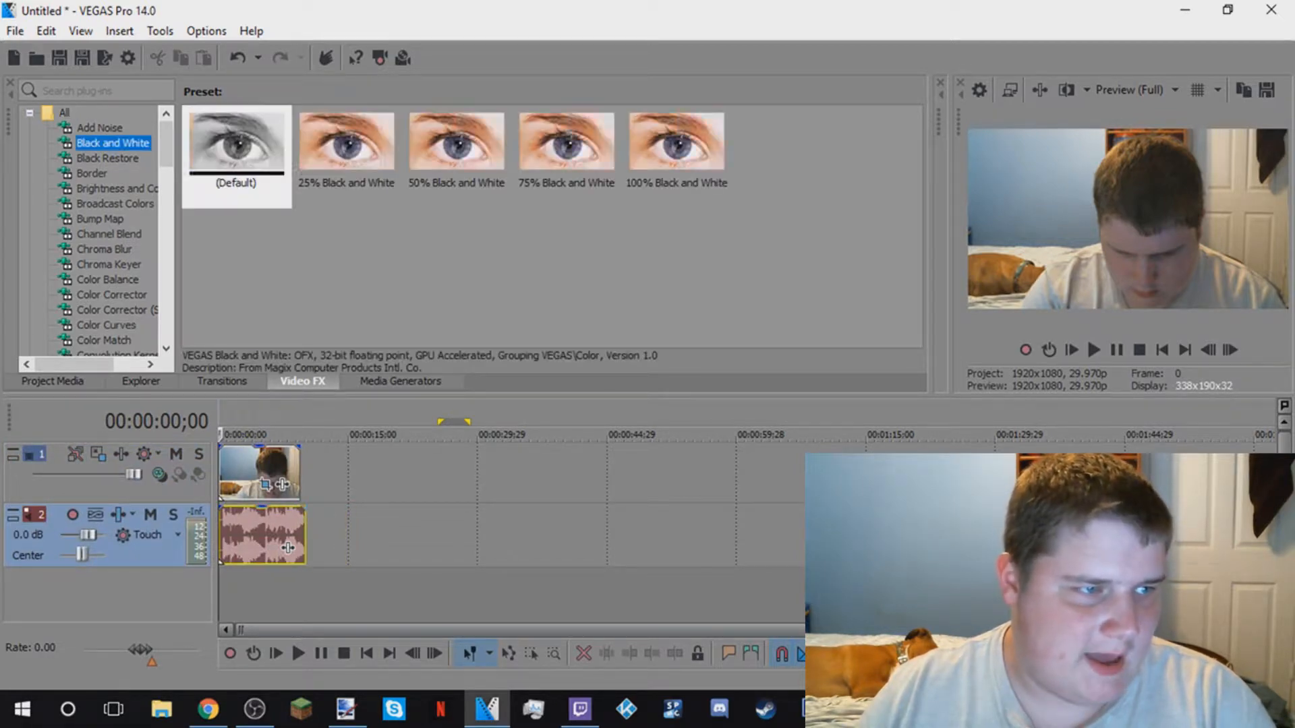
left_click(236, 152)
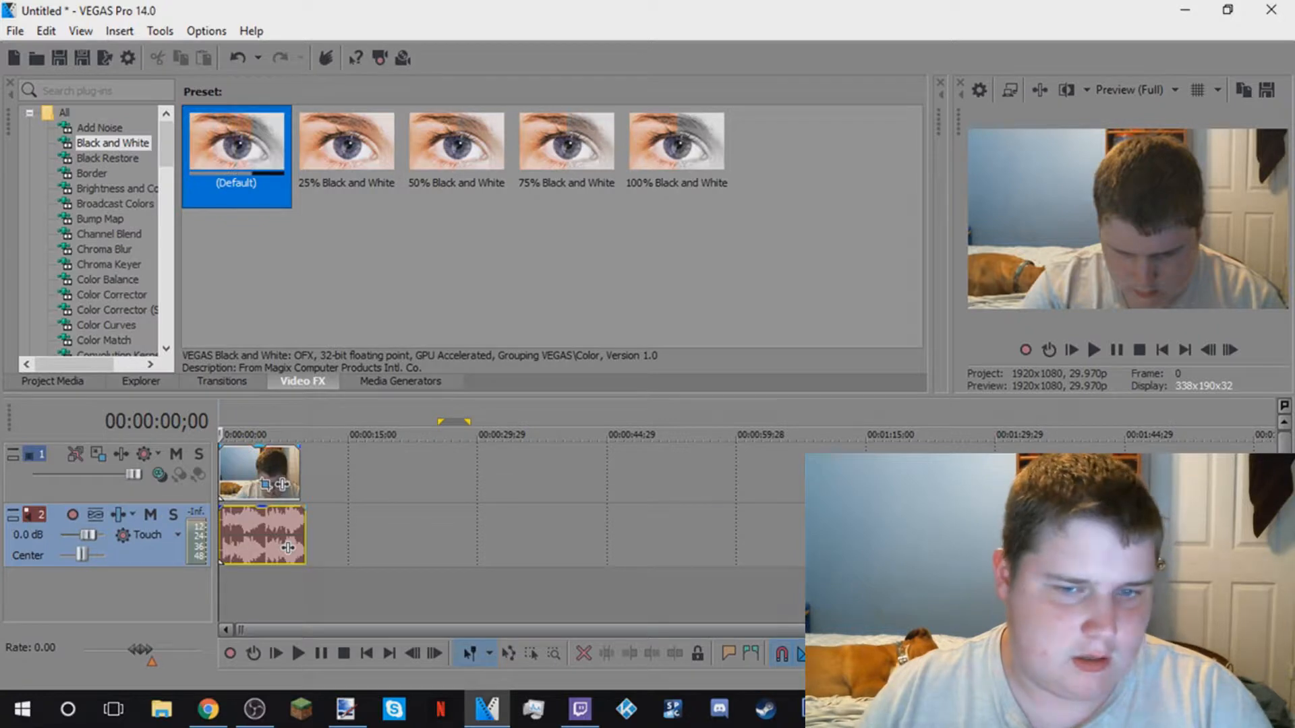
left_click_drag(236, 152, 260, 472)
left_click(288, 547)
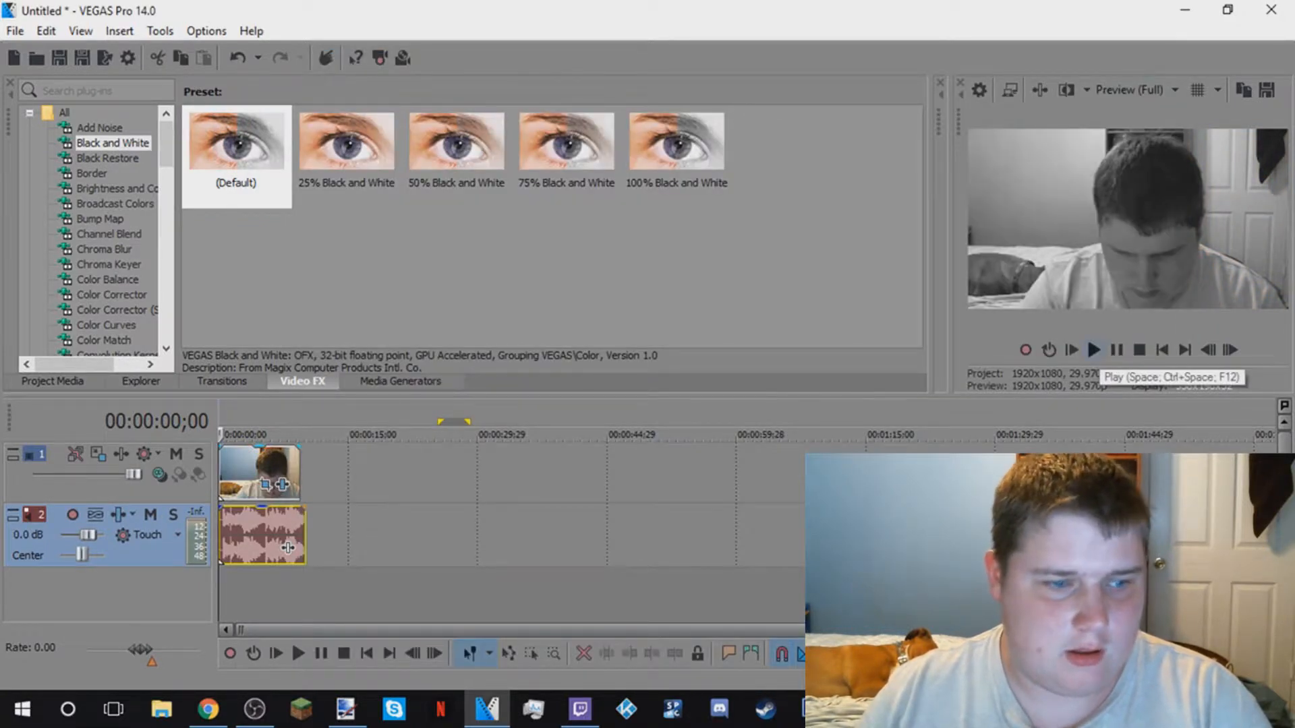
key("space")
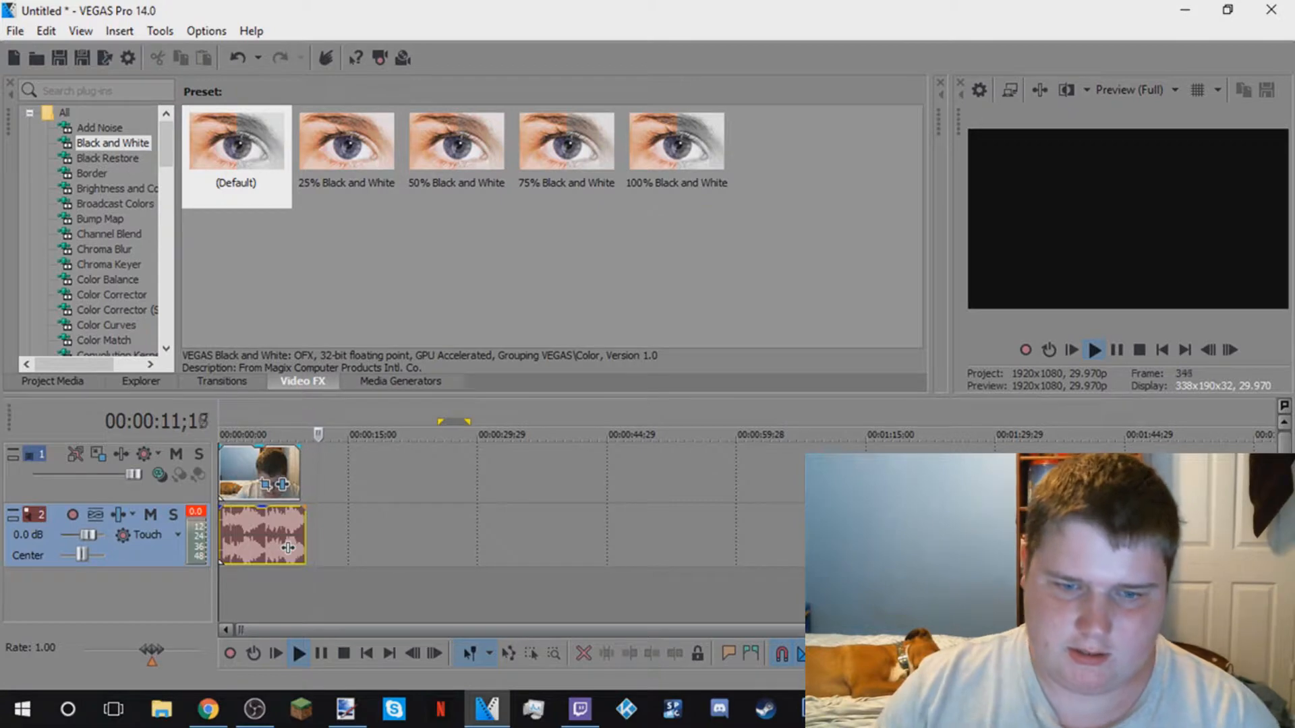
key("Return")
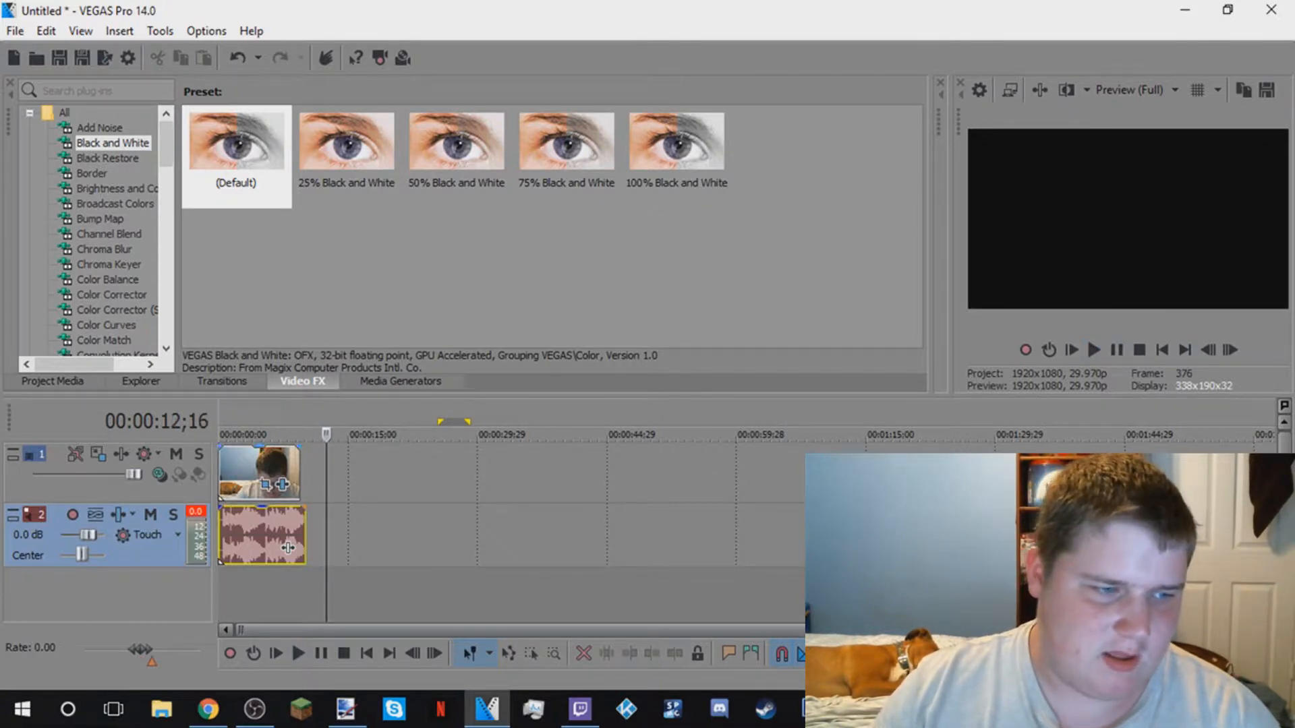
Extend the video clip by 39;12, lengthen the audio to the same end point, and preview the slower zoom
left_click_drag(301, 472, 639, 472)
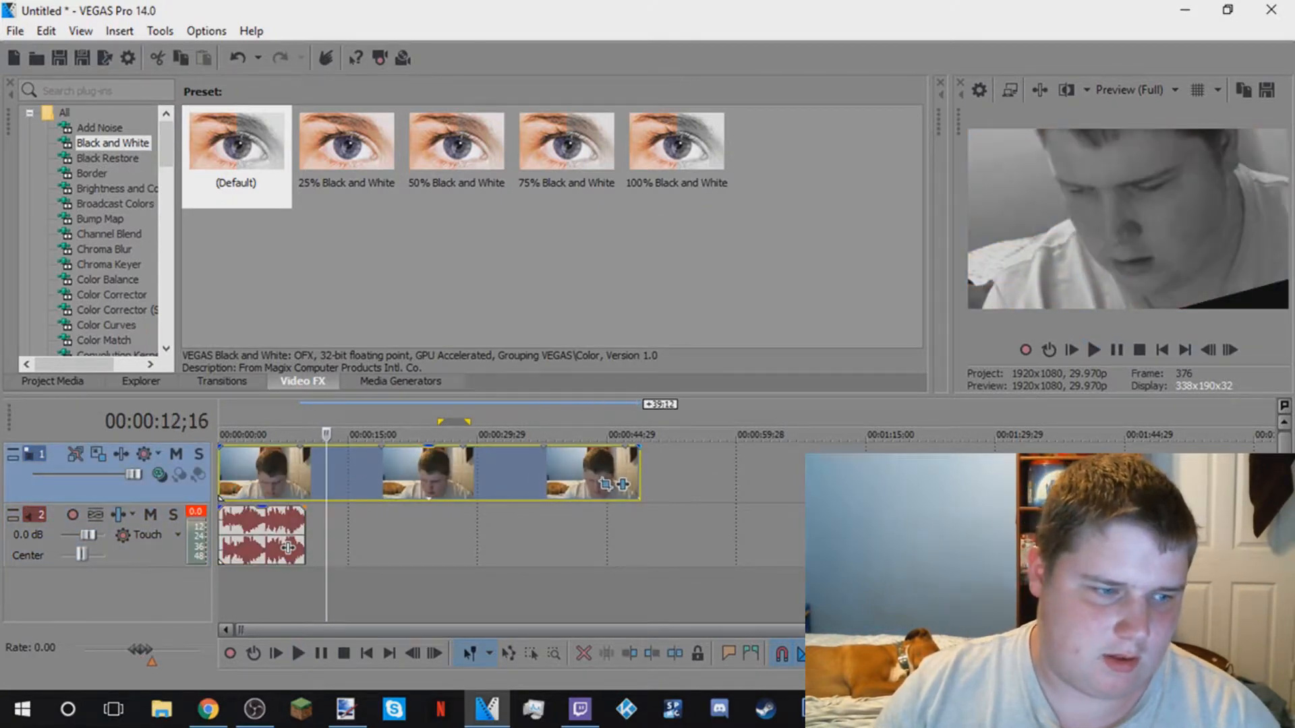
left_click_drag(287, 548, 622, 548)
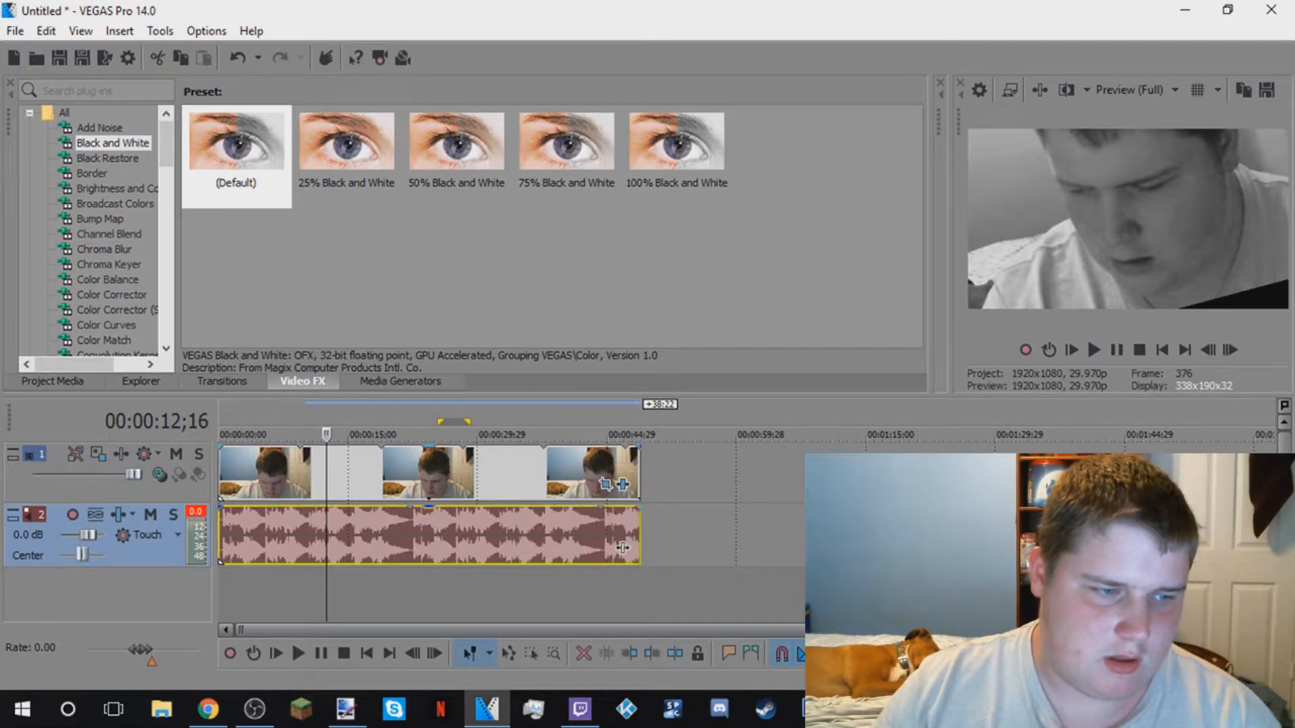
key("space")
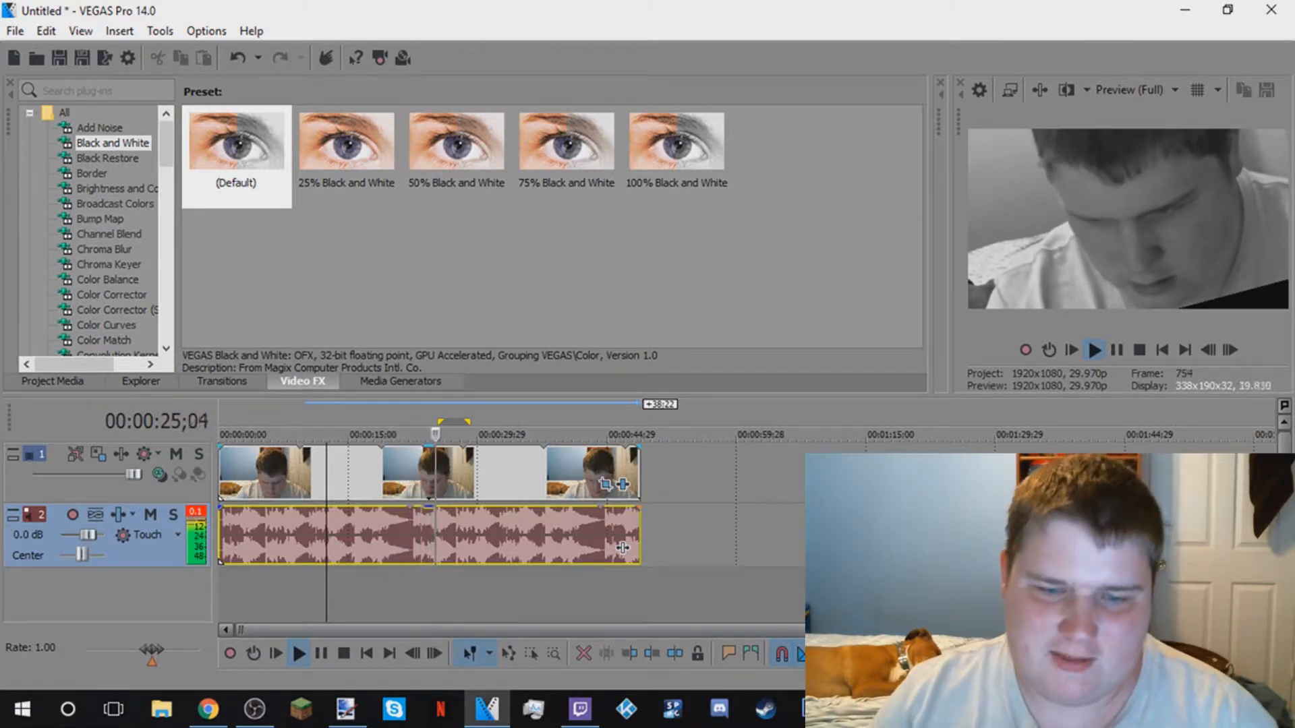
key("Return")
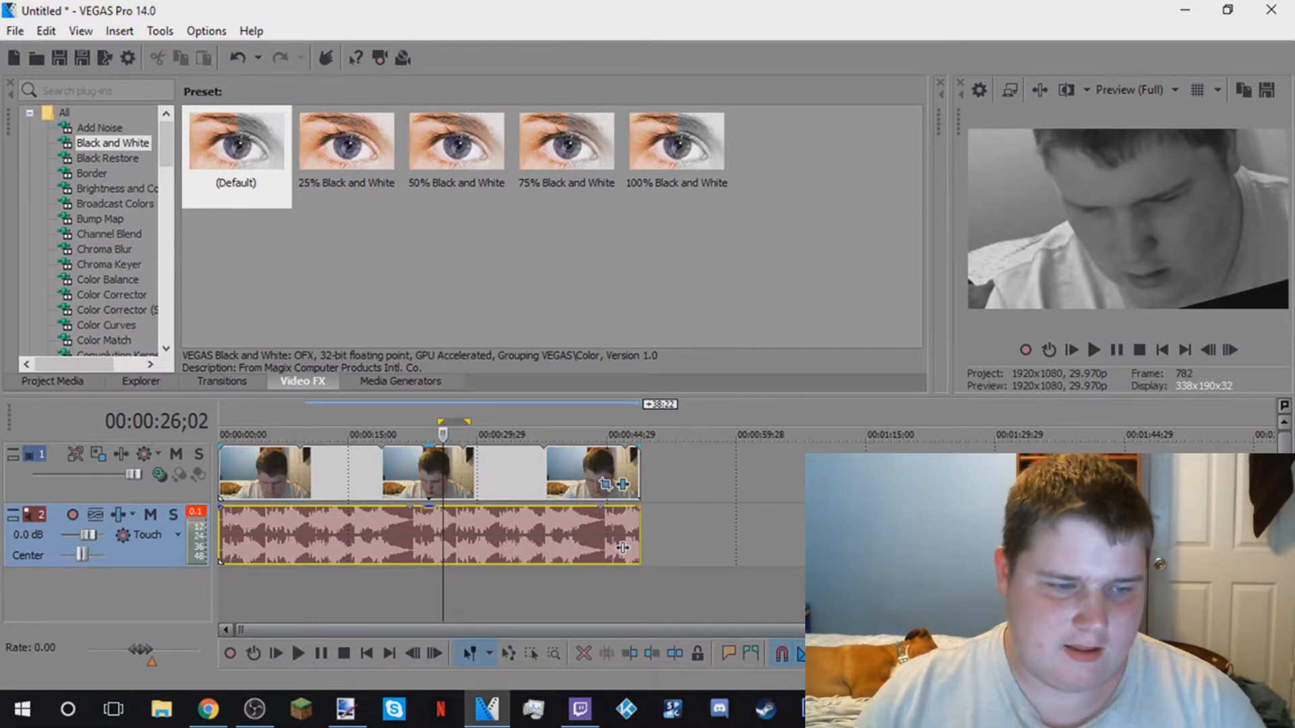
Move the video and audio clips to start at 26;02 and shorten both to about 9 seconds
left_click_drag(432, 473, 655, 473)
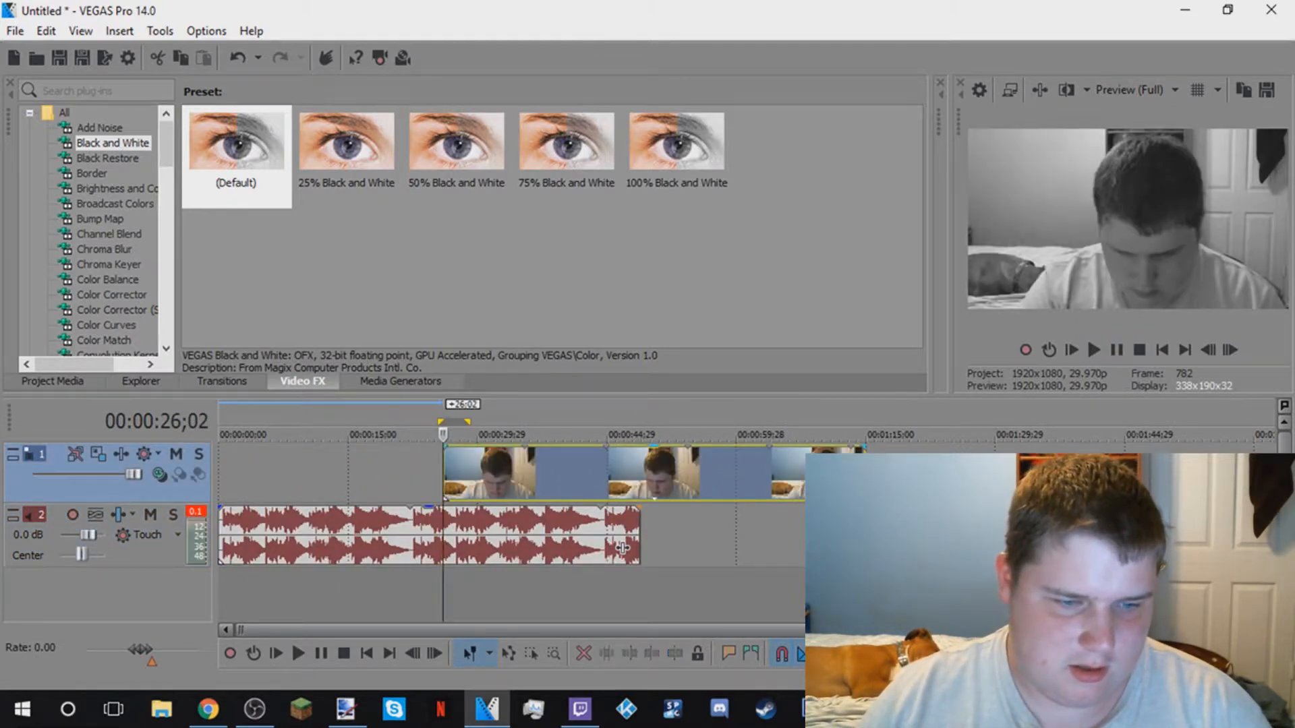
left_click_drag(864, 472, 499, 484)
key("ctrl+Right")
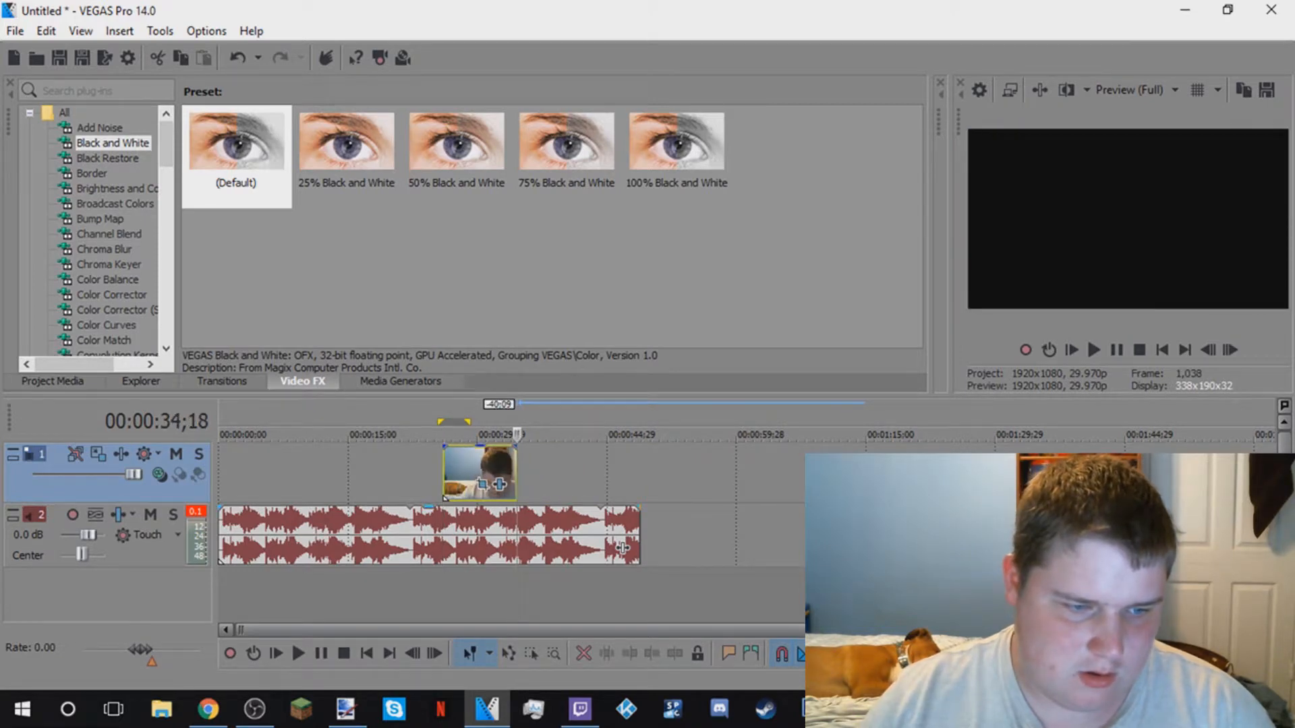
left_click_drag(622, 547, 762, 548)
left_click_drag(735, 547, 553, 547)
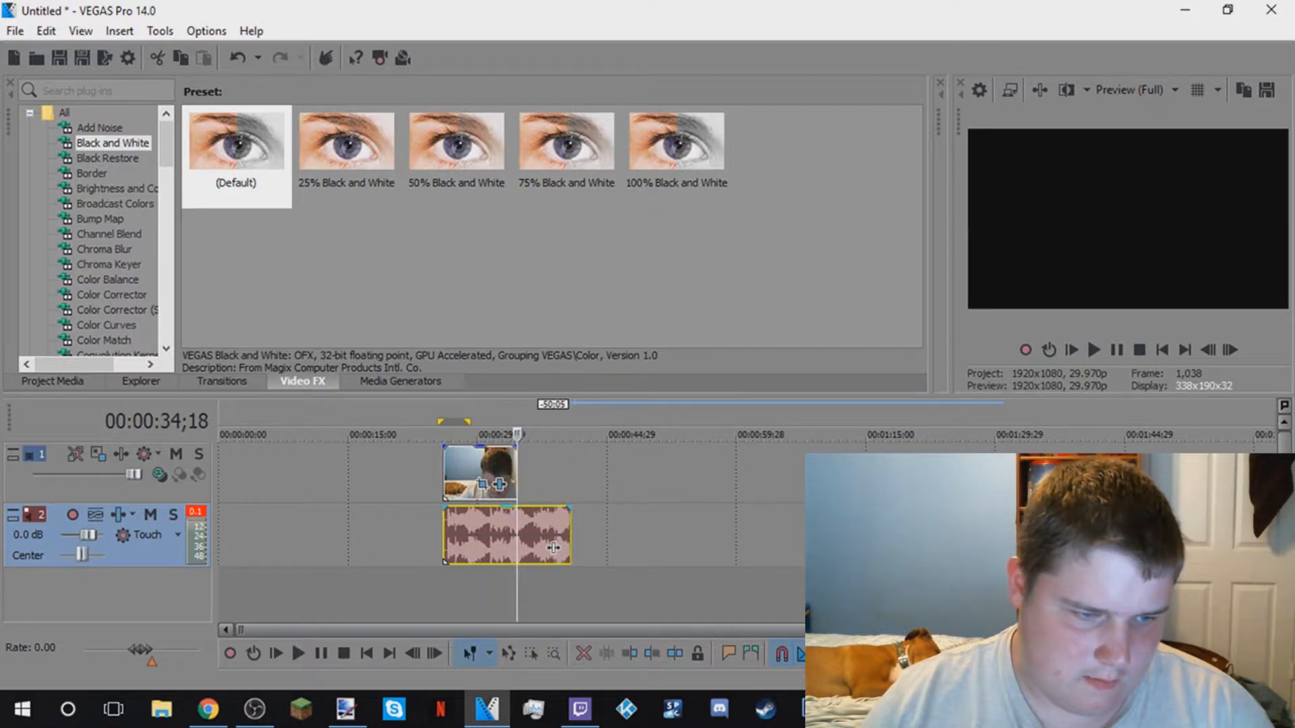
mouse_move(516, 475)
left_mouse_down()
mouse_move(580, 475)
mouse_move(524, 475)
left_mouse_up()
left_click_drag(552, 548, 524, 547)
Move both clips to a start just before 1:10 on the timeline and delete them
left_click_drag(483, 472, 847, 472)
left_click_drag(507, 548, 882, 548)
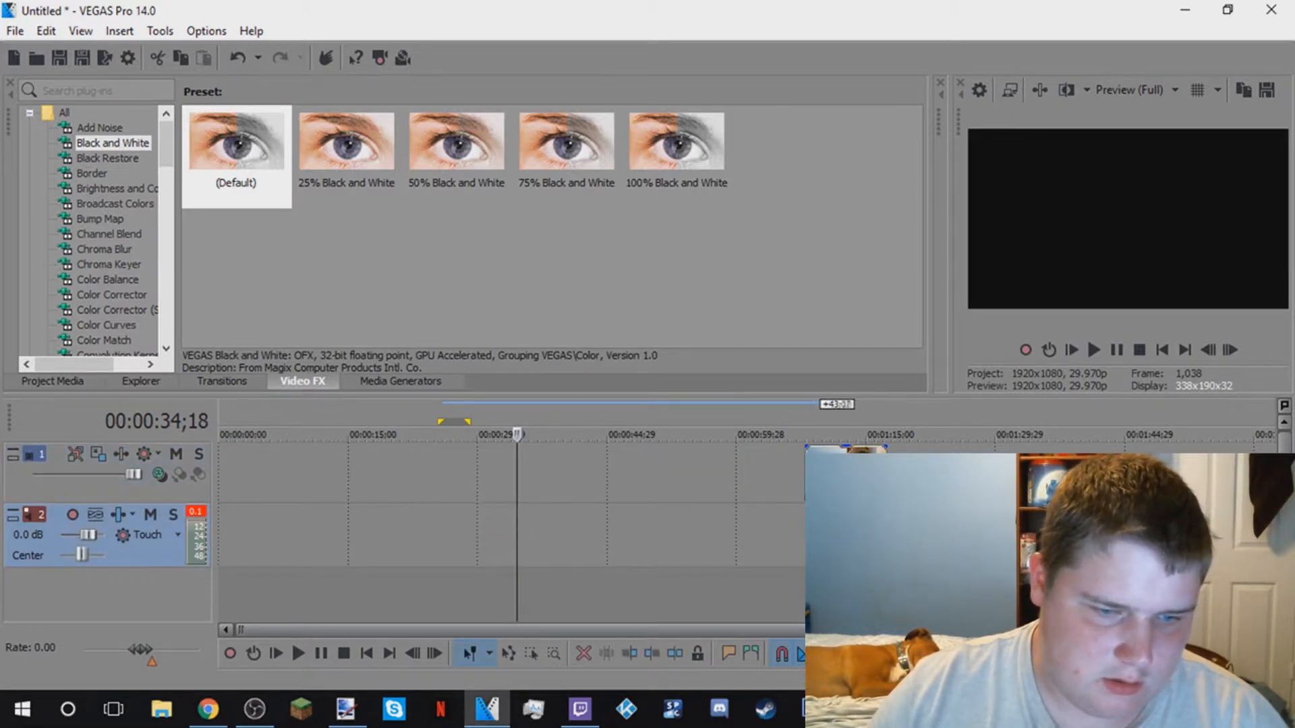
left_click(832, 476)
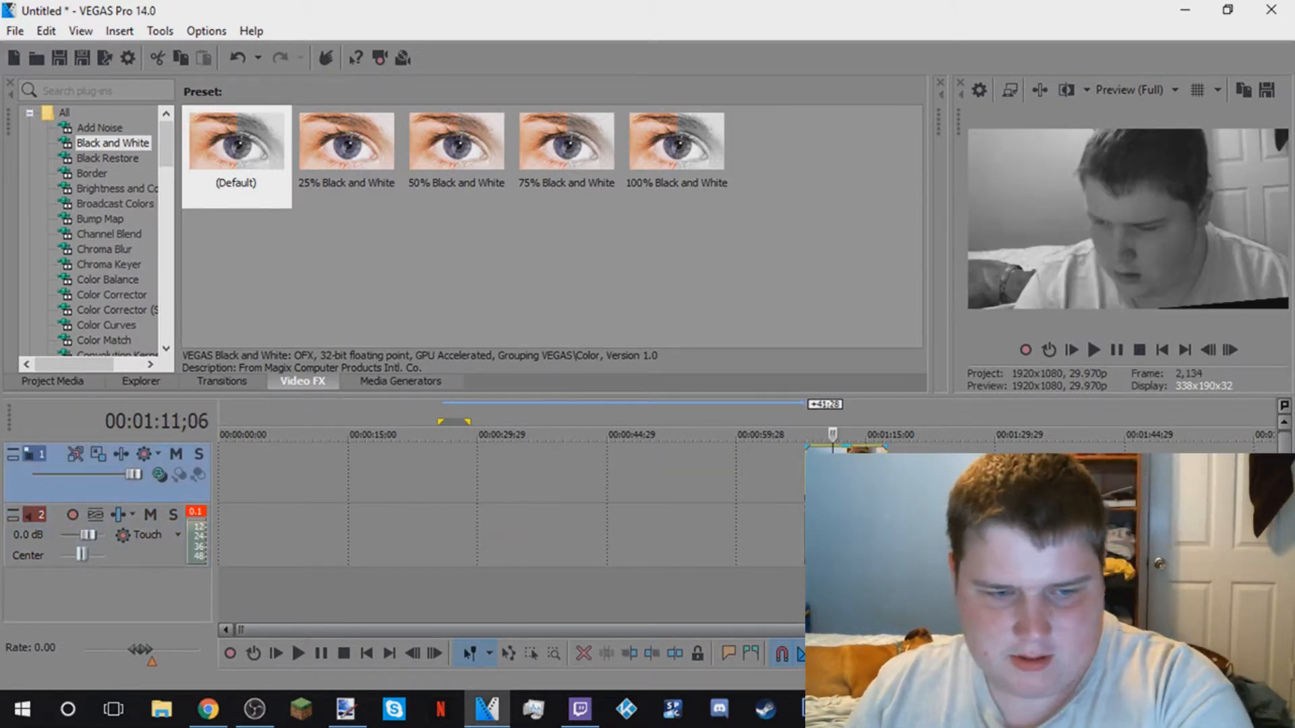
key("Delete")
left_click(831, 538)
key("Delete")
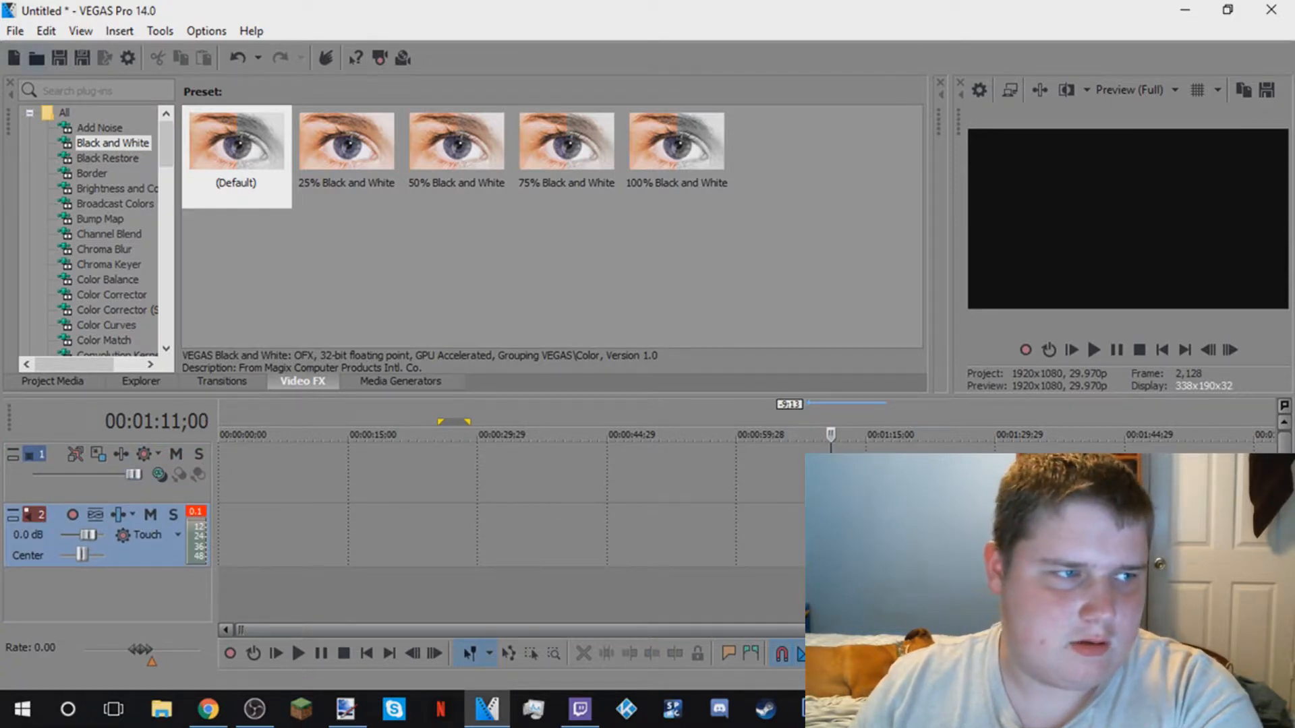
Import "Sony Vegas Pro Tutorial How To Make Overlays" from Videos without matching project settings, and place it at the timeline start
key("ctrl+o")
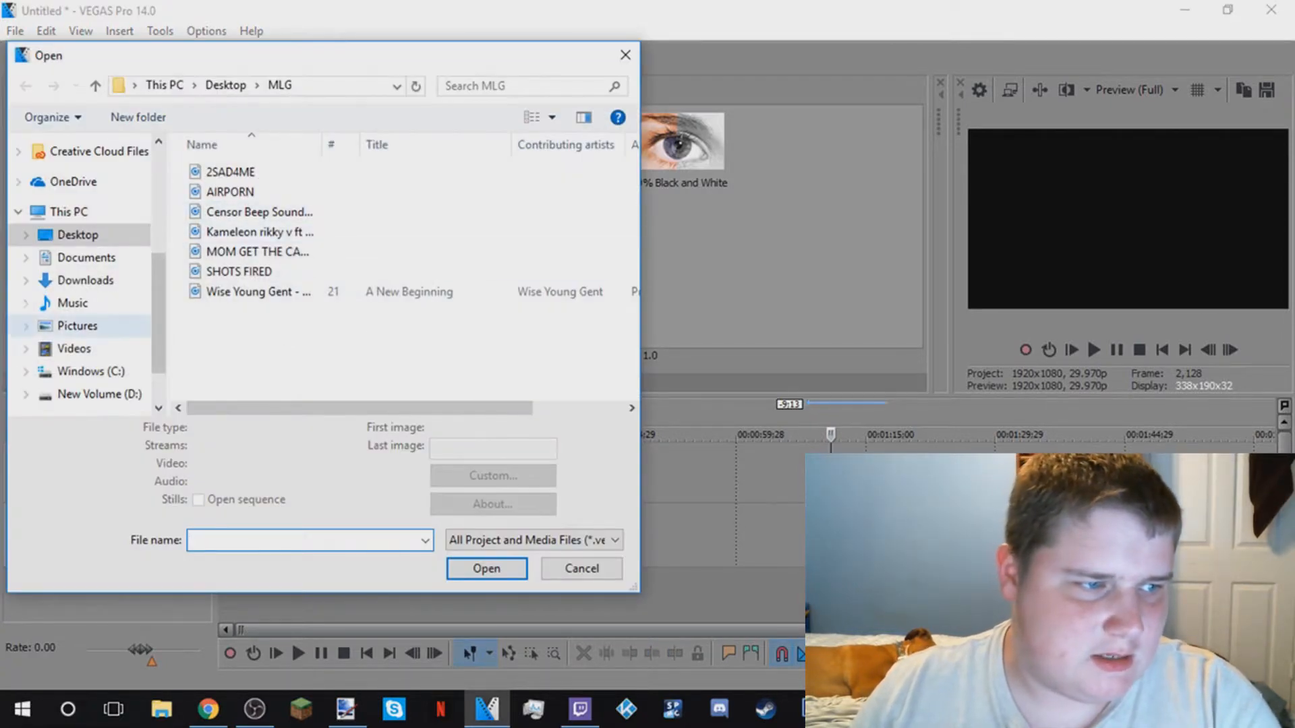
left_click(75, 350)
scroll(423, 329, "down", 2)
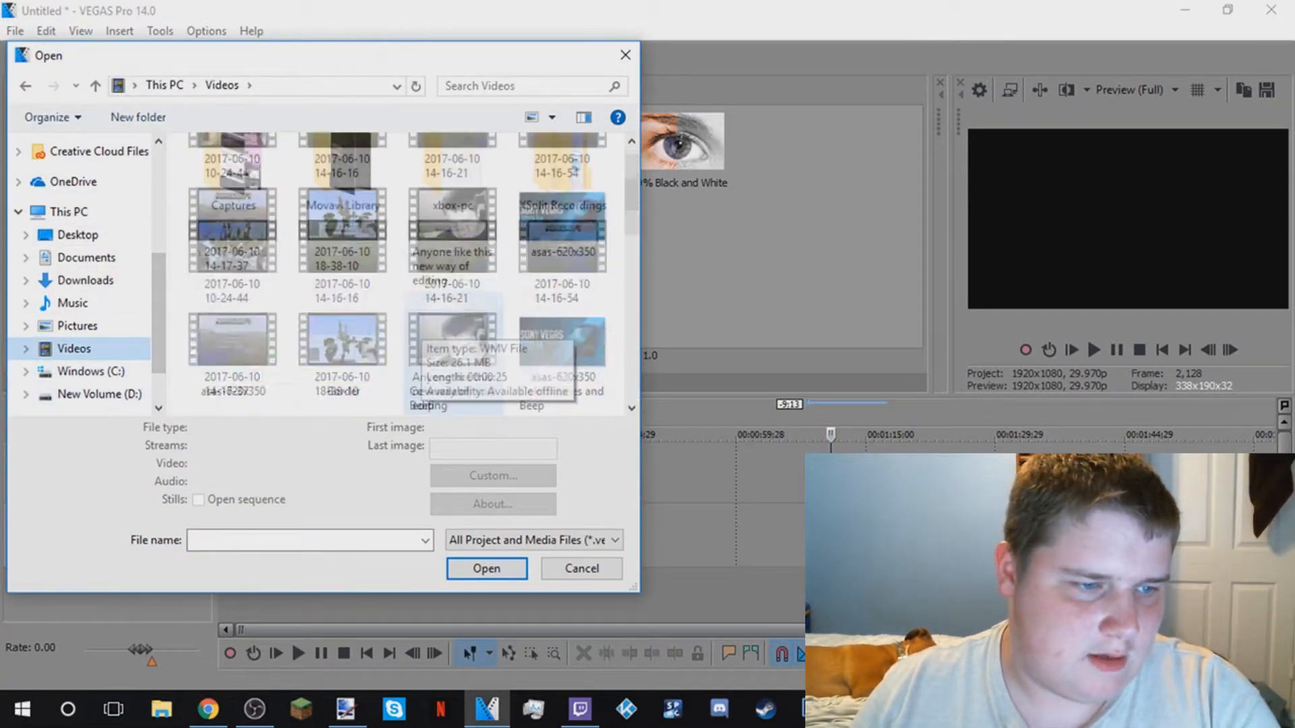
scroll(419, 329, "down", 6)
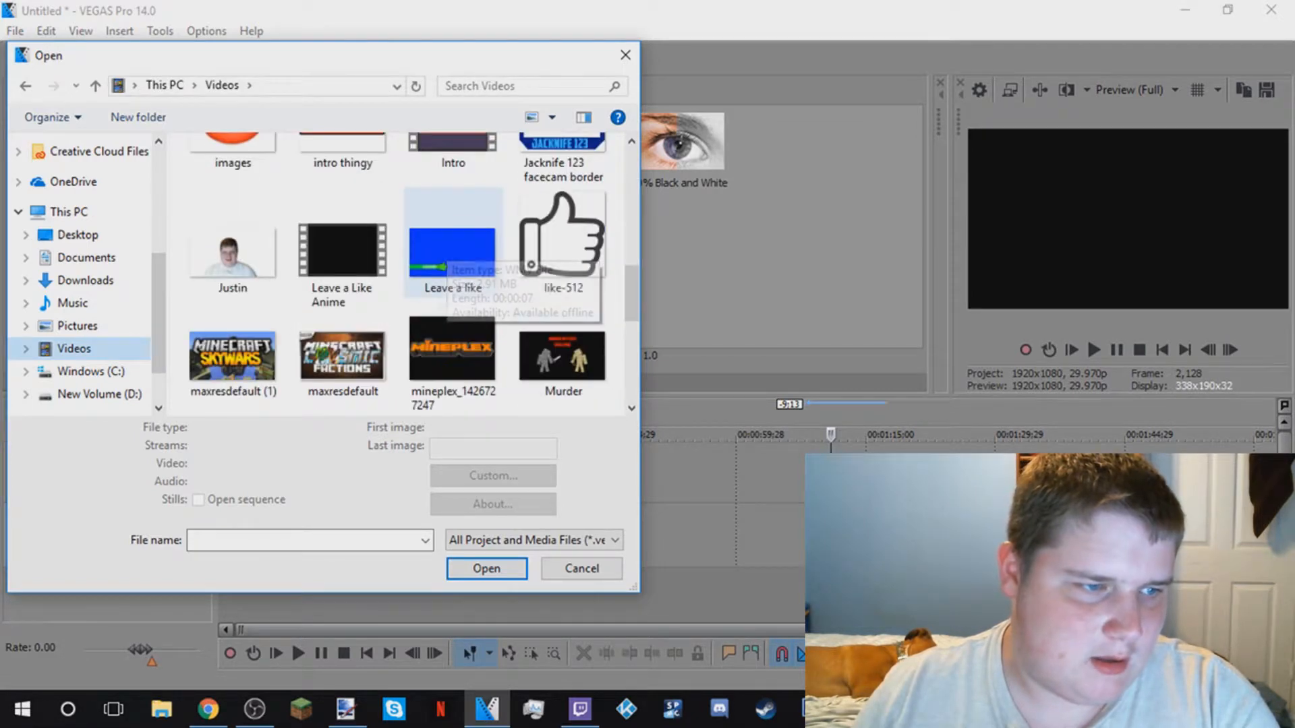
scroll(419, 284, "down", 5)
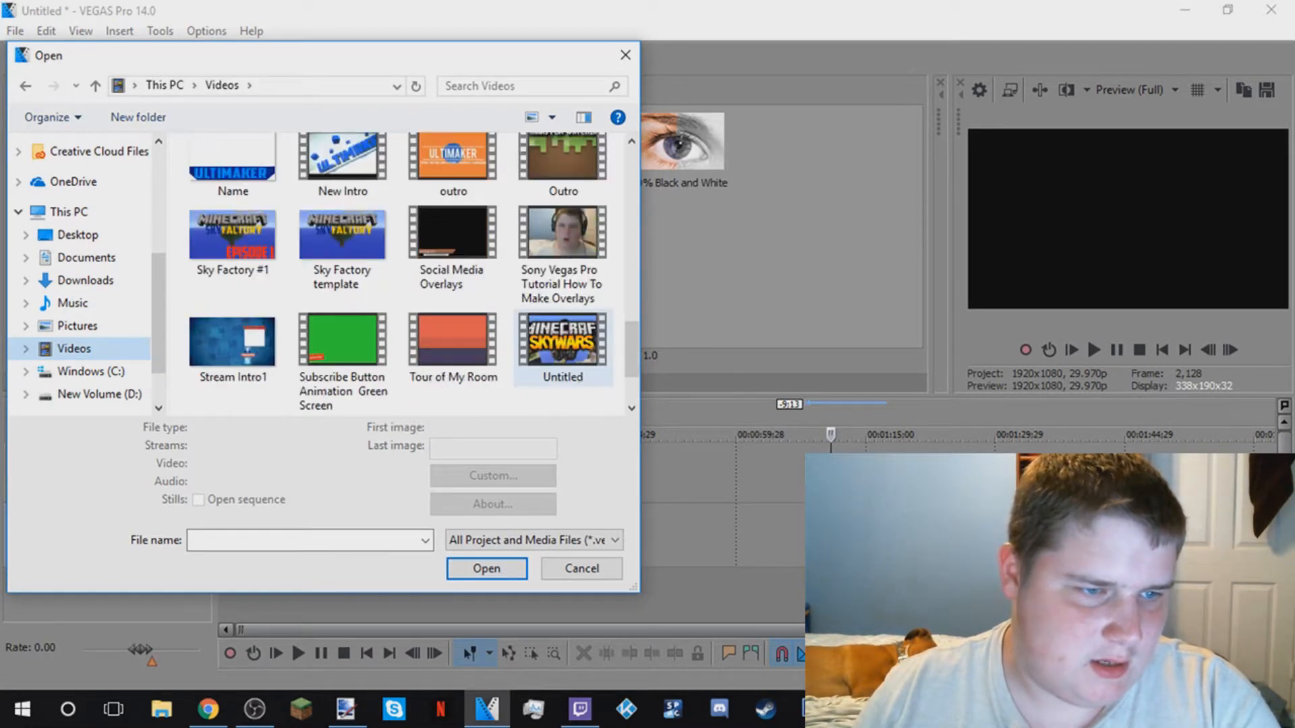
scroll(553, 357, "down", 2)
scroll(553, 357, "up", 1)
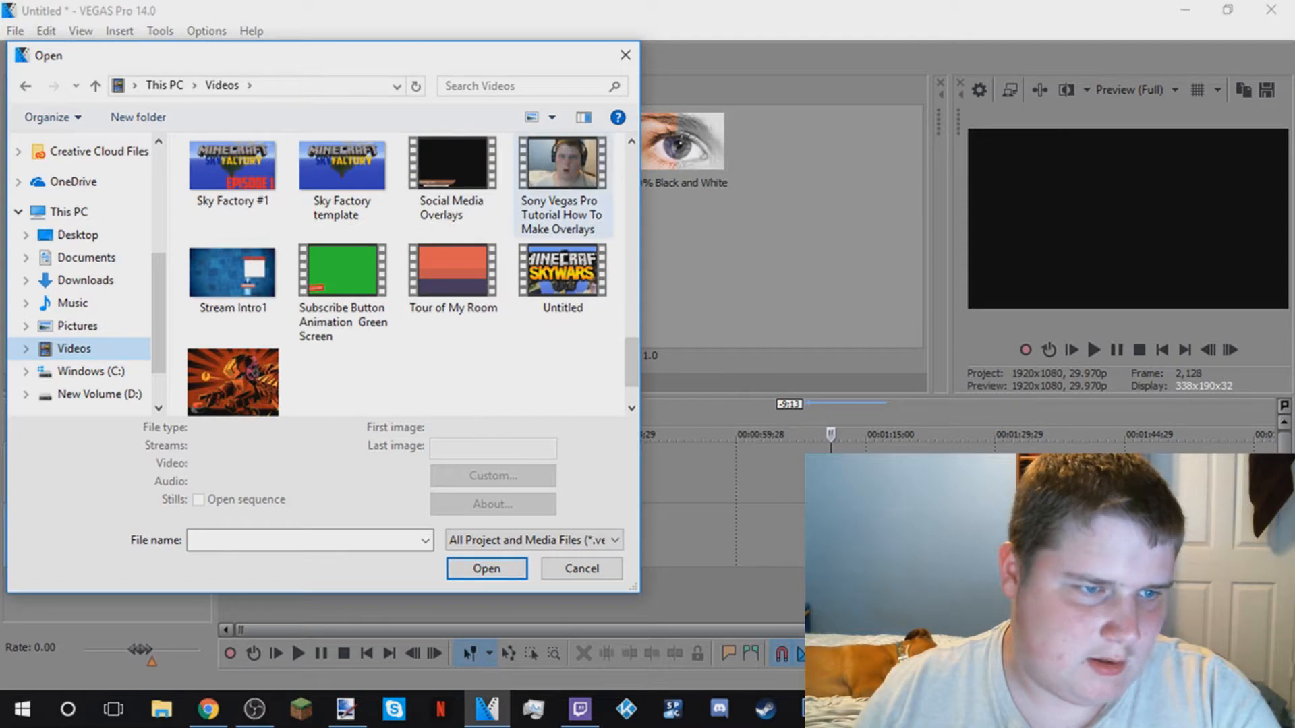
left_click(563, 185)
left_click(486, 589)
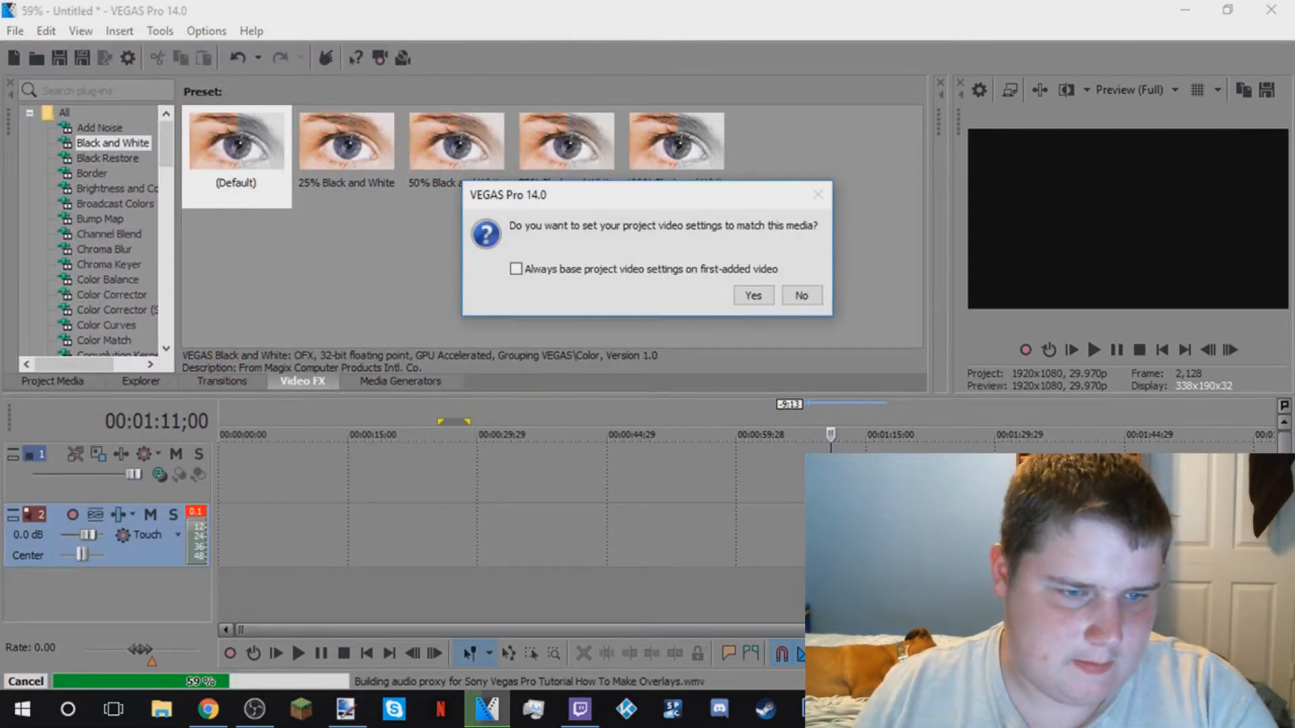
left_click(802, 294)
left_click_drag(633, 473, 459, 474)
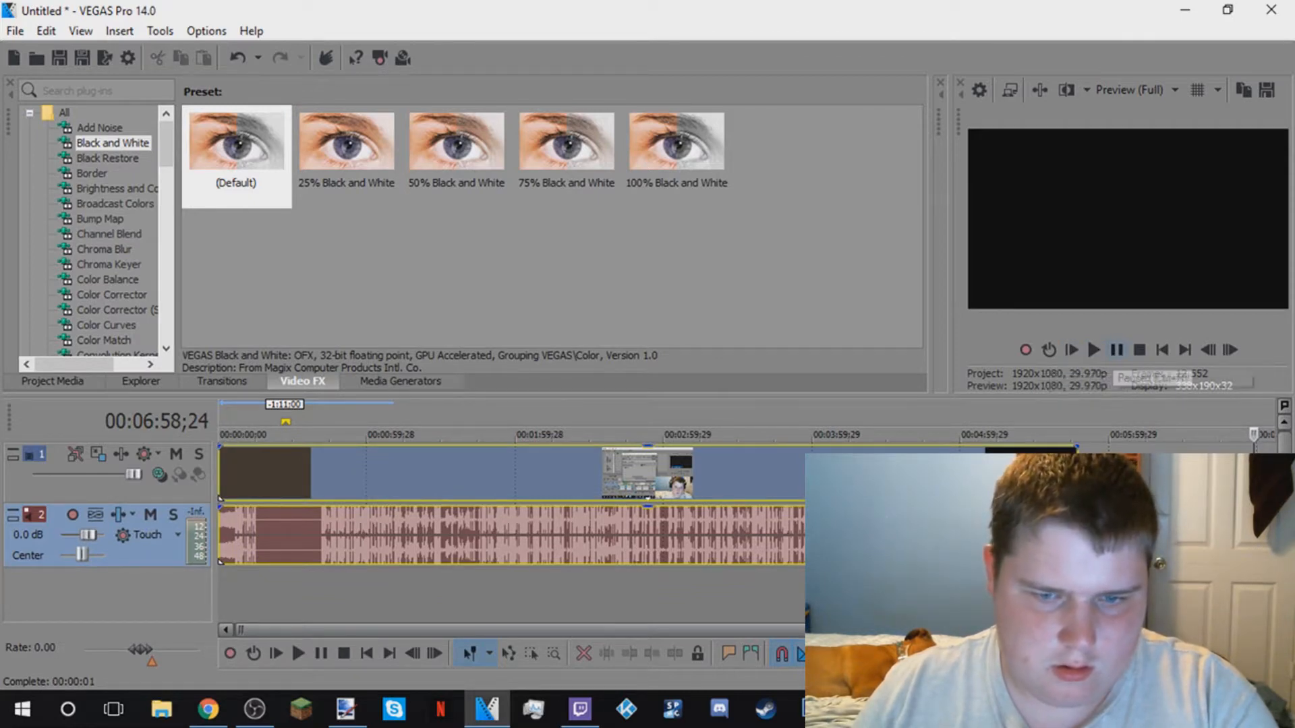
Play the opening seconds of the imported tutorial video from the timeline start
left_click(1161, 350)
left_click(1094, 349)
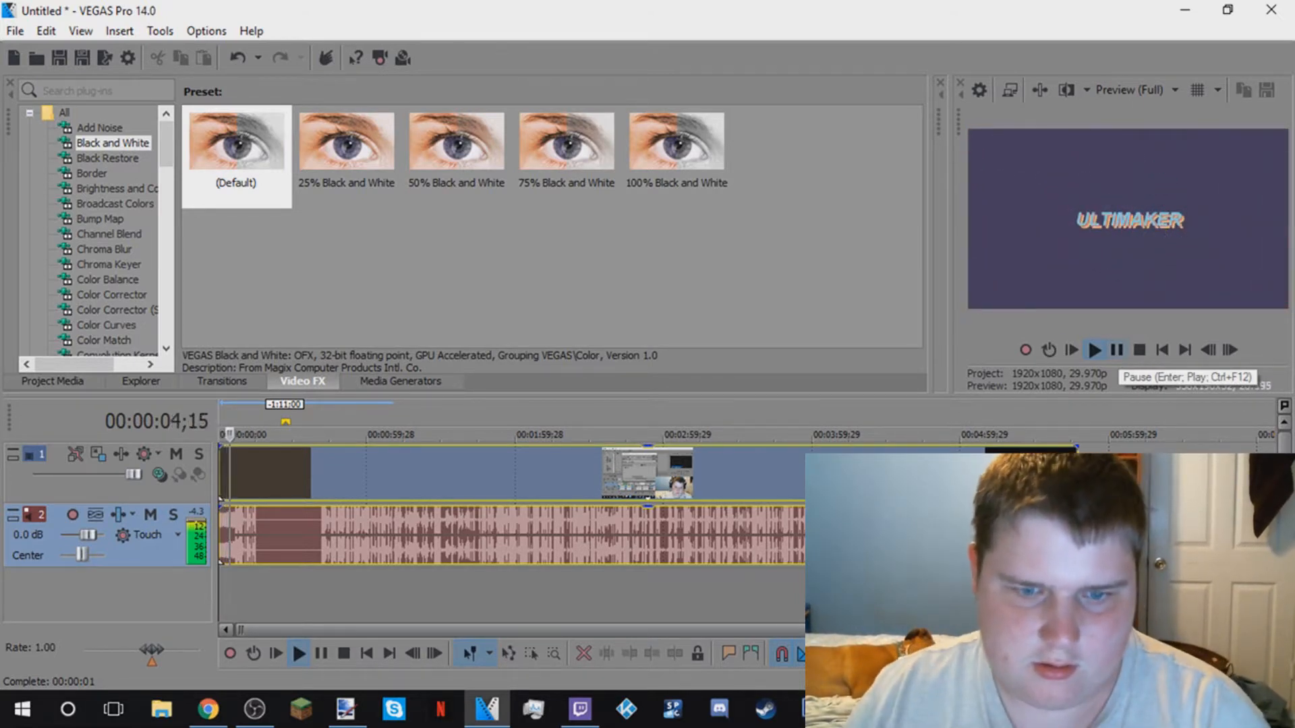
left_click(1117, 350)
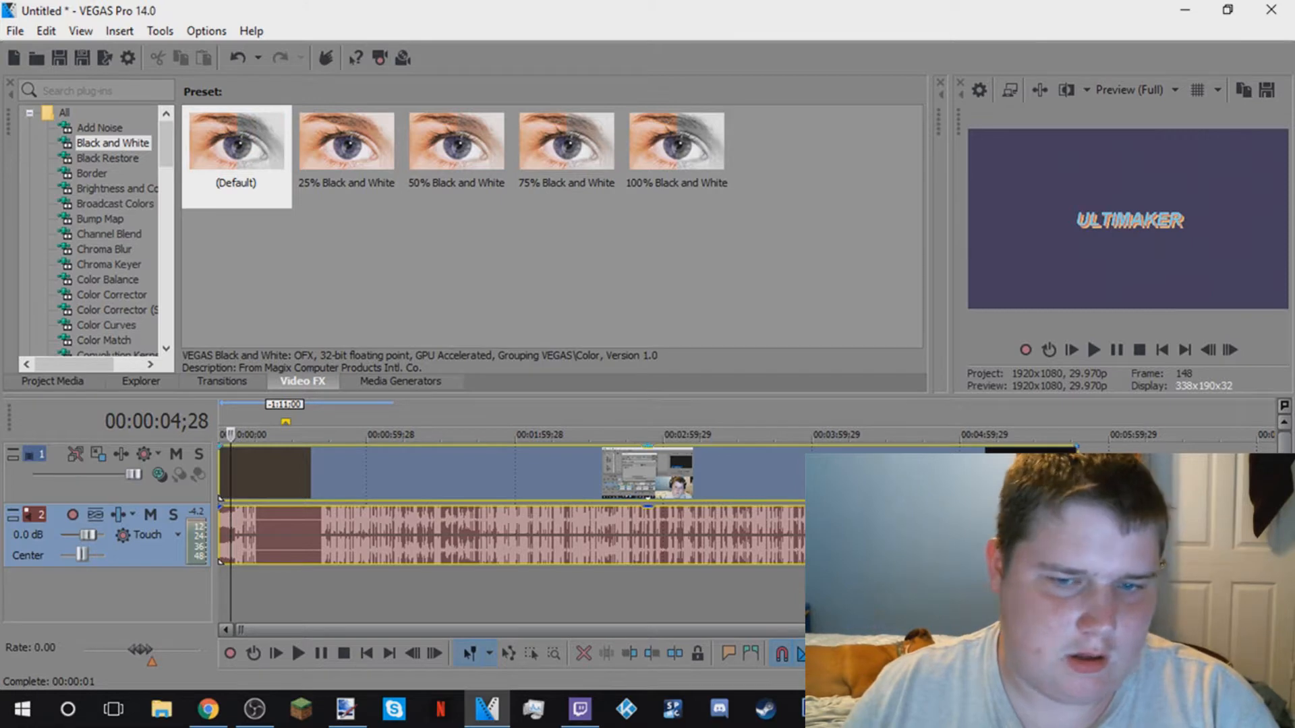
Split the tutorial video at 1:18;18 and move its second part 1:51;06 further along the timeline
left_click(413, 474)
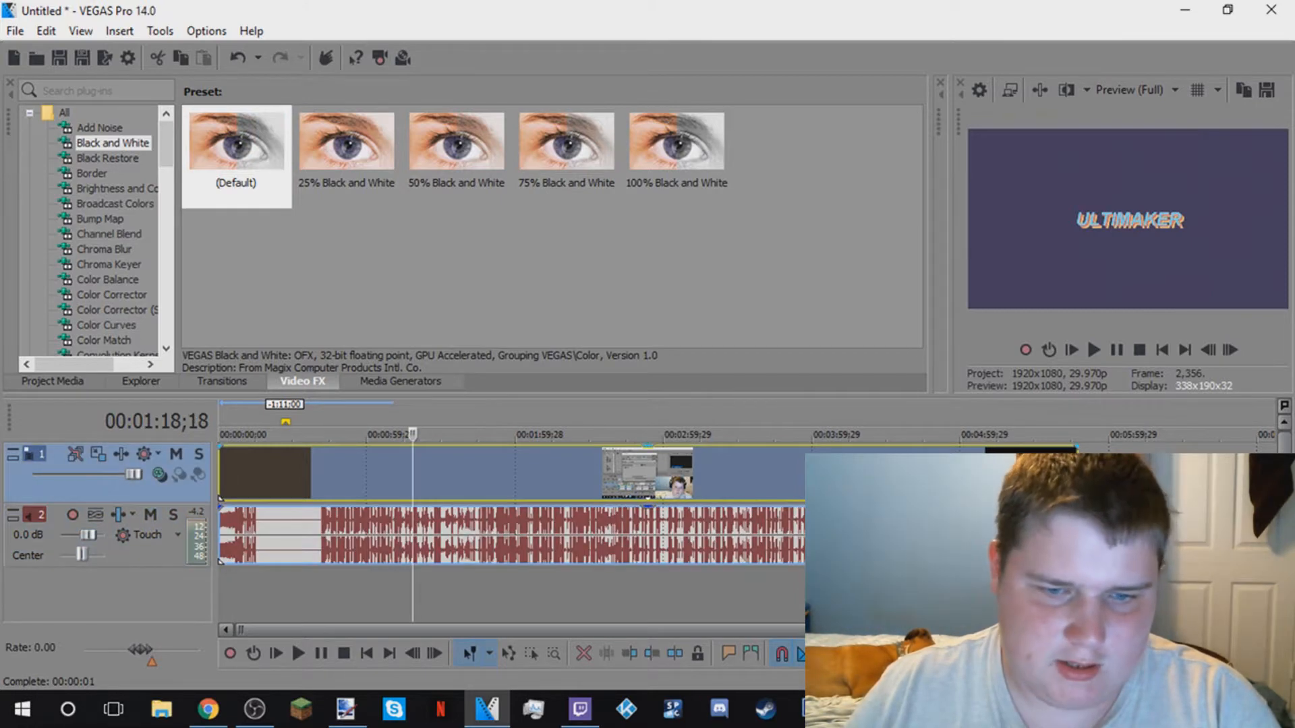
key("s")
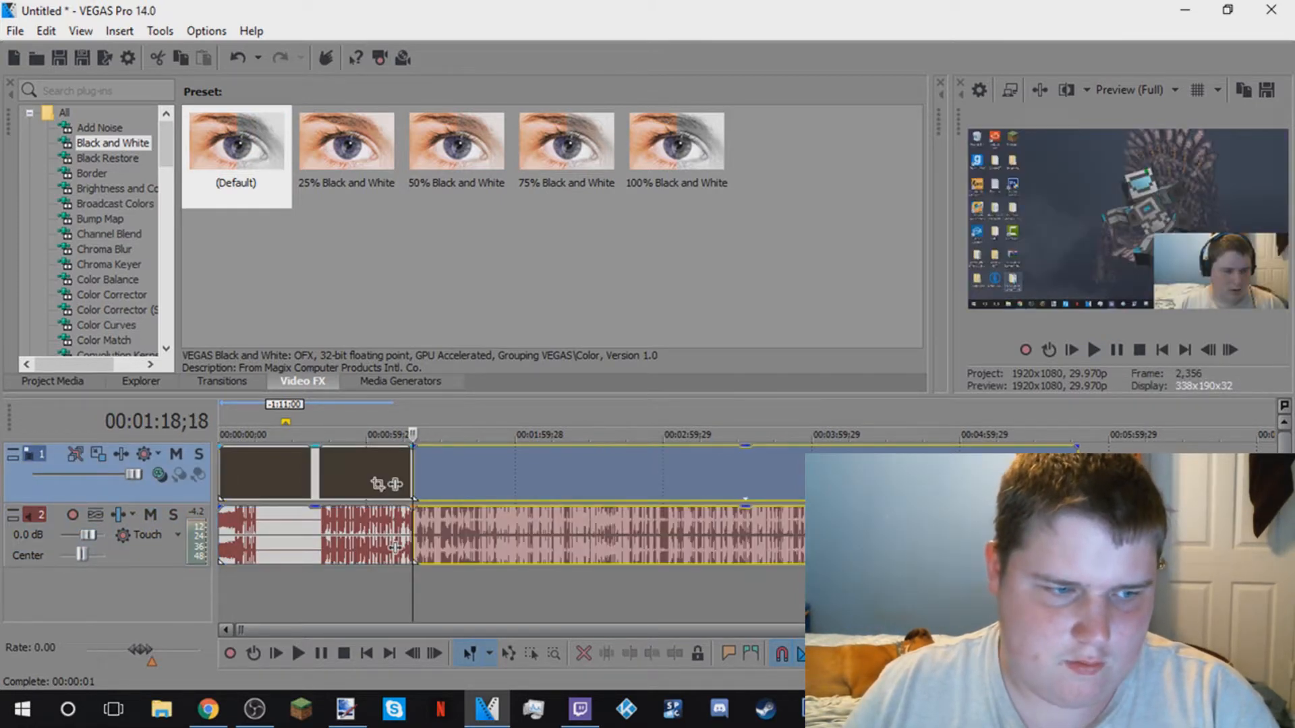
left_click_drag(414, 533, 689, 533)
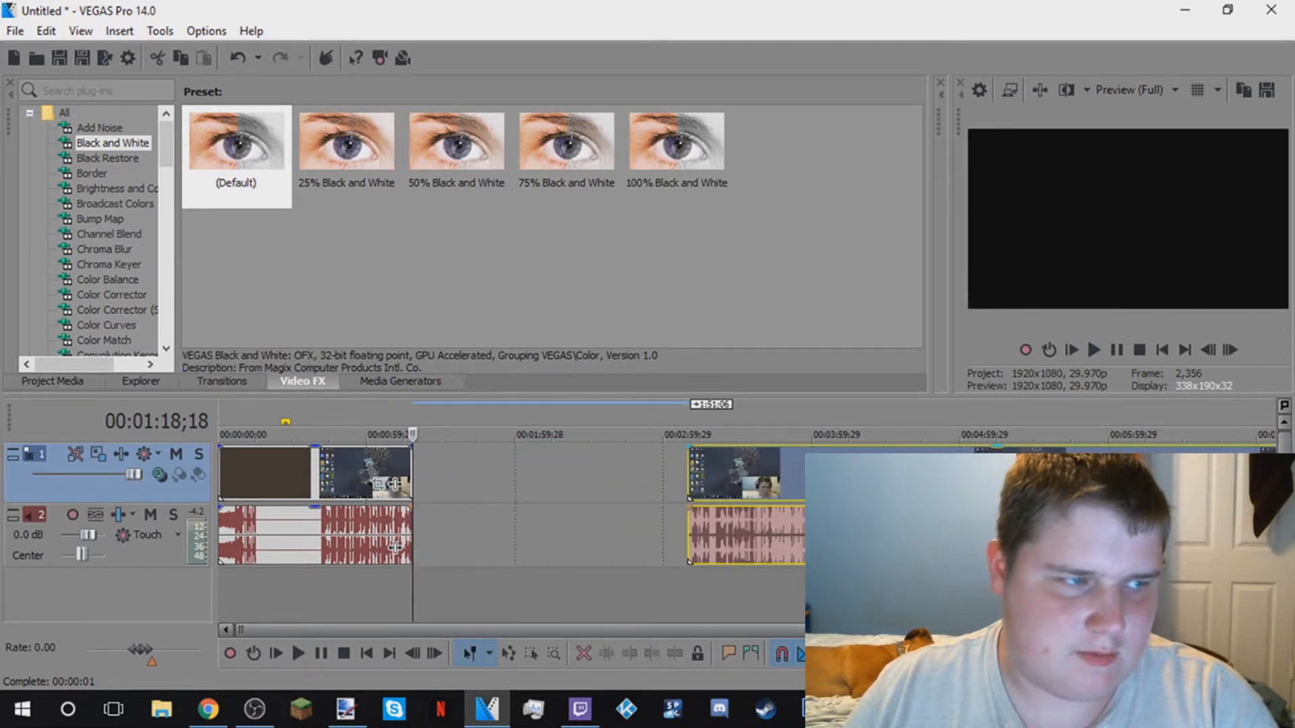
Insert the "Anyone like this new way of editing" video at the split and butt the tutorial's second part against its end
key("ctrl+o")
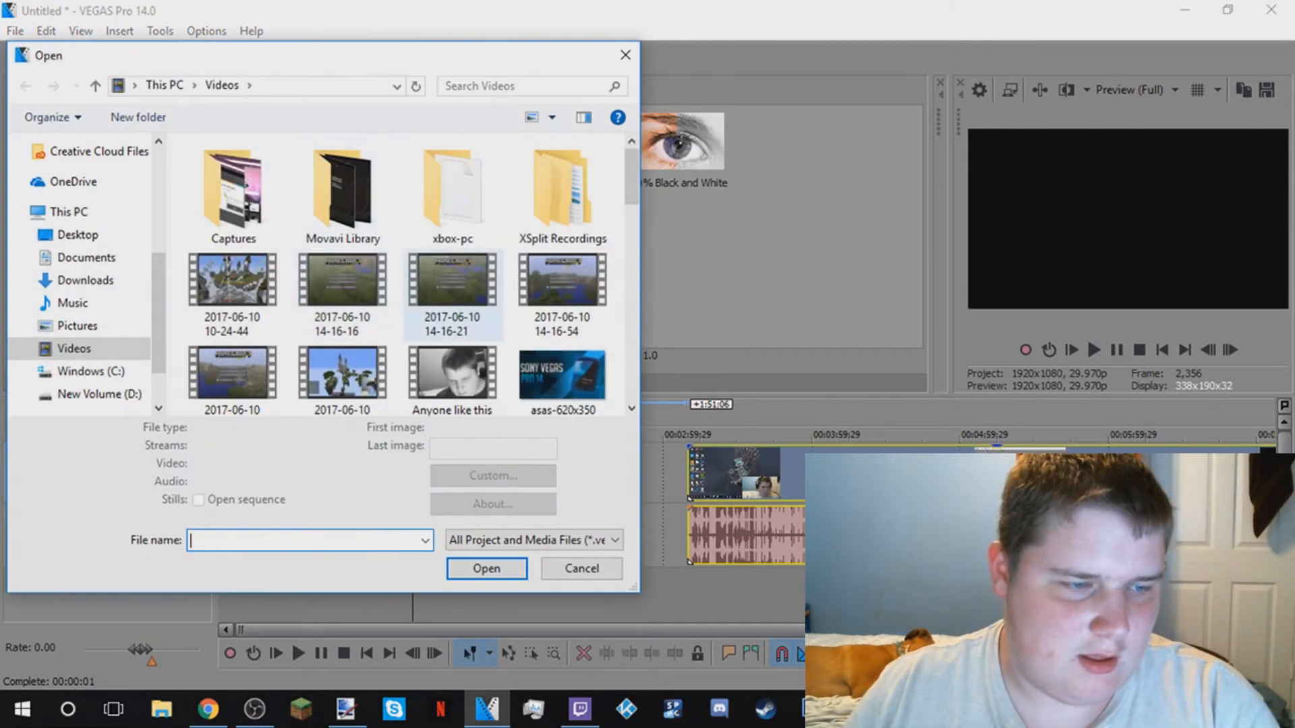
left_click(453, 377)
left_click(486, 568)
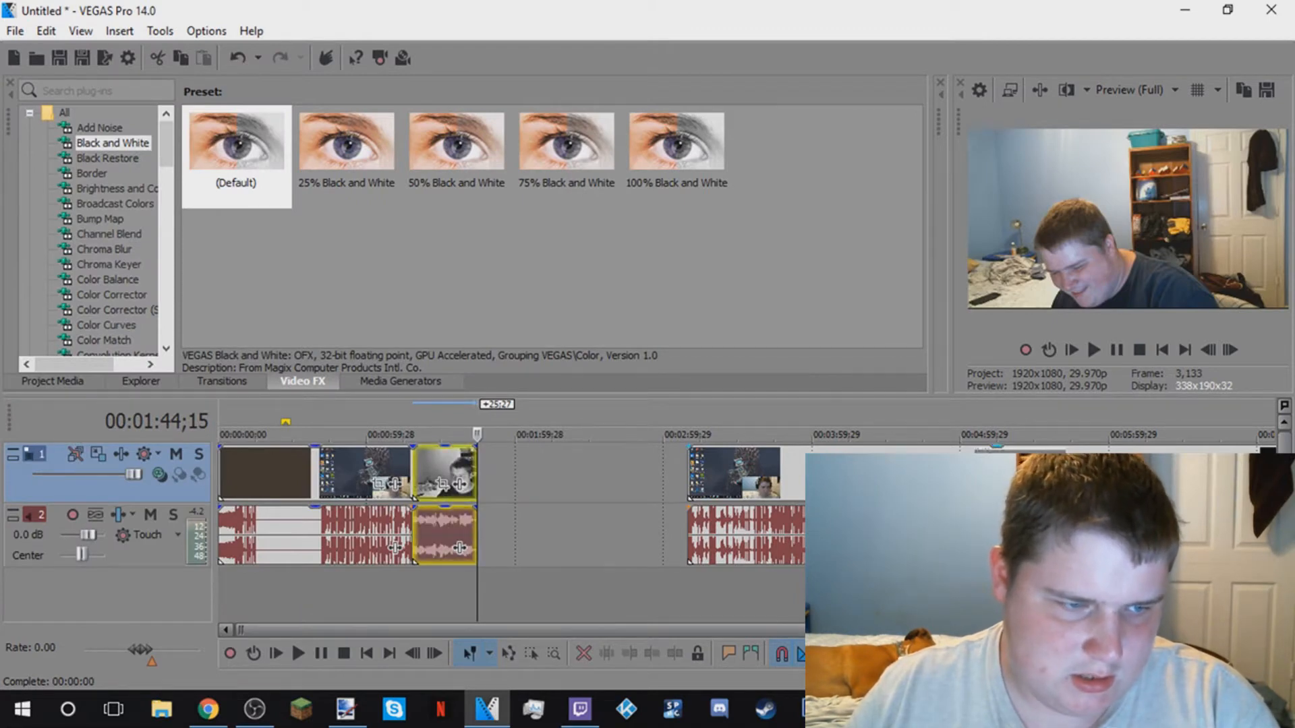
left_click_drag(736, 475, 527, 475)
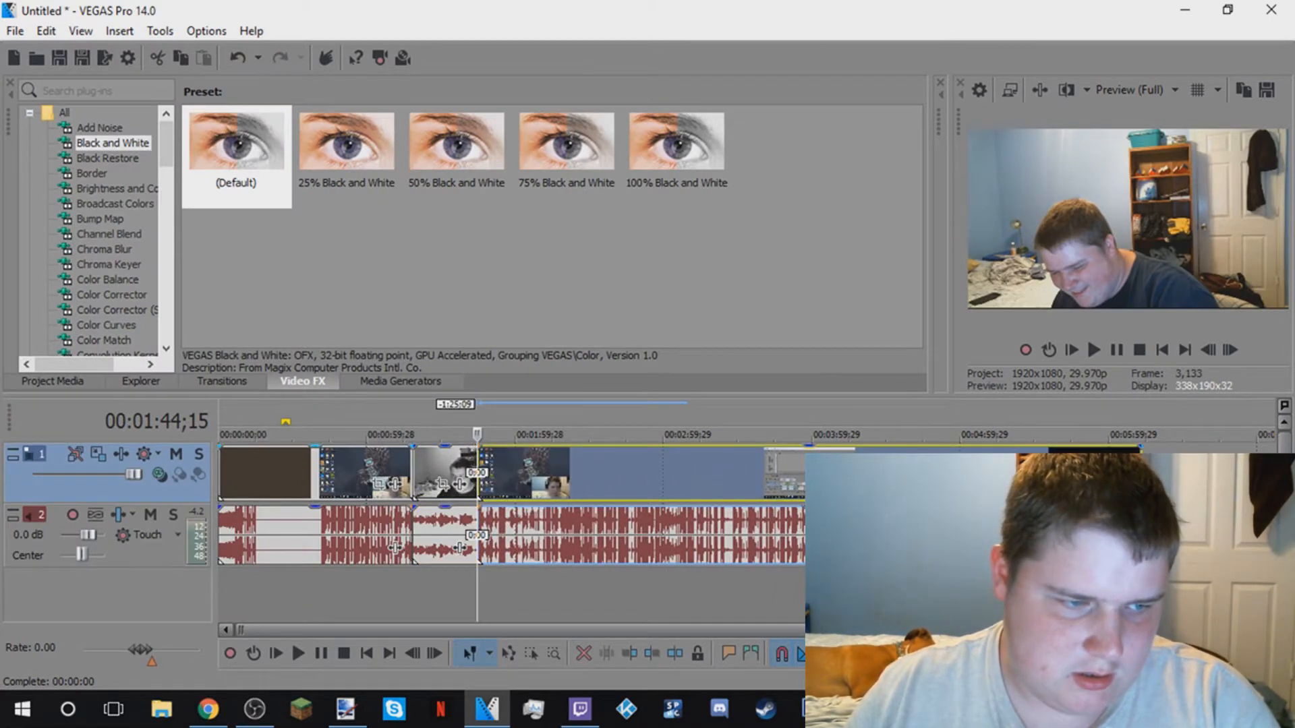
Play the cut from the tutorial's first part into the inserted meme clip
left_click(400, 472)
key("space")
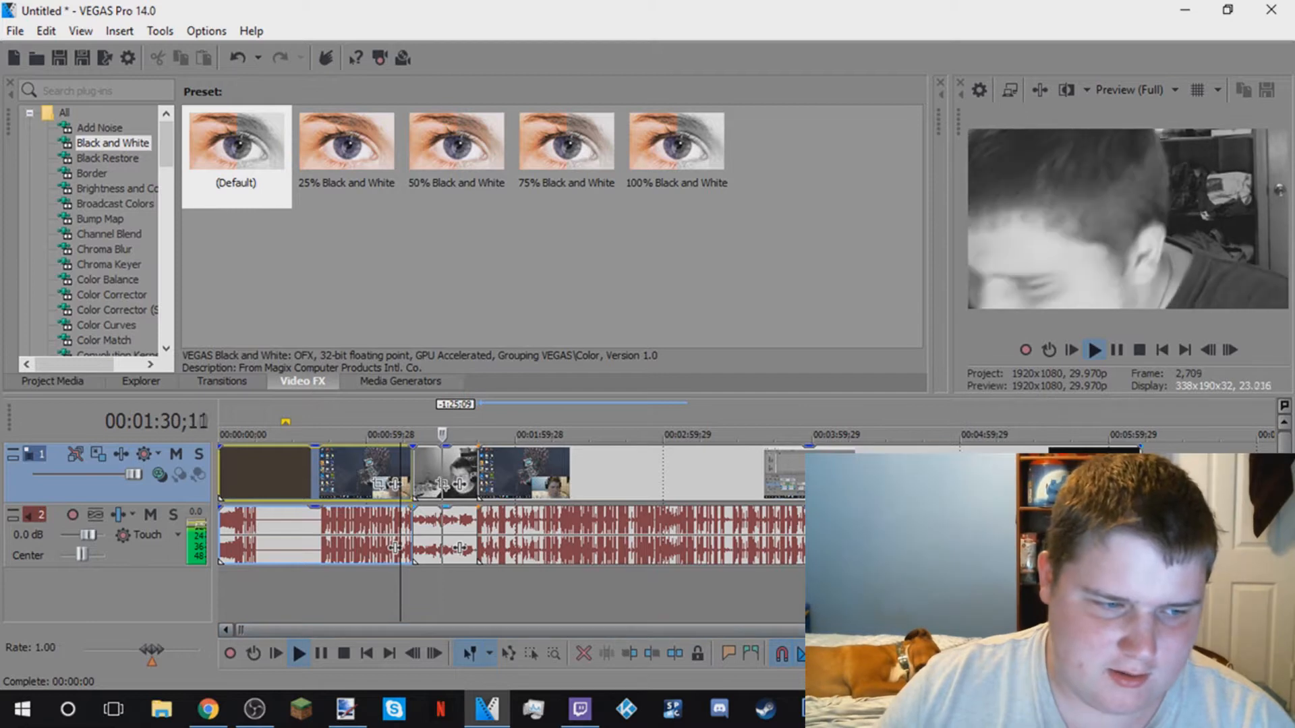
scroll(512, 533, "up", 3)
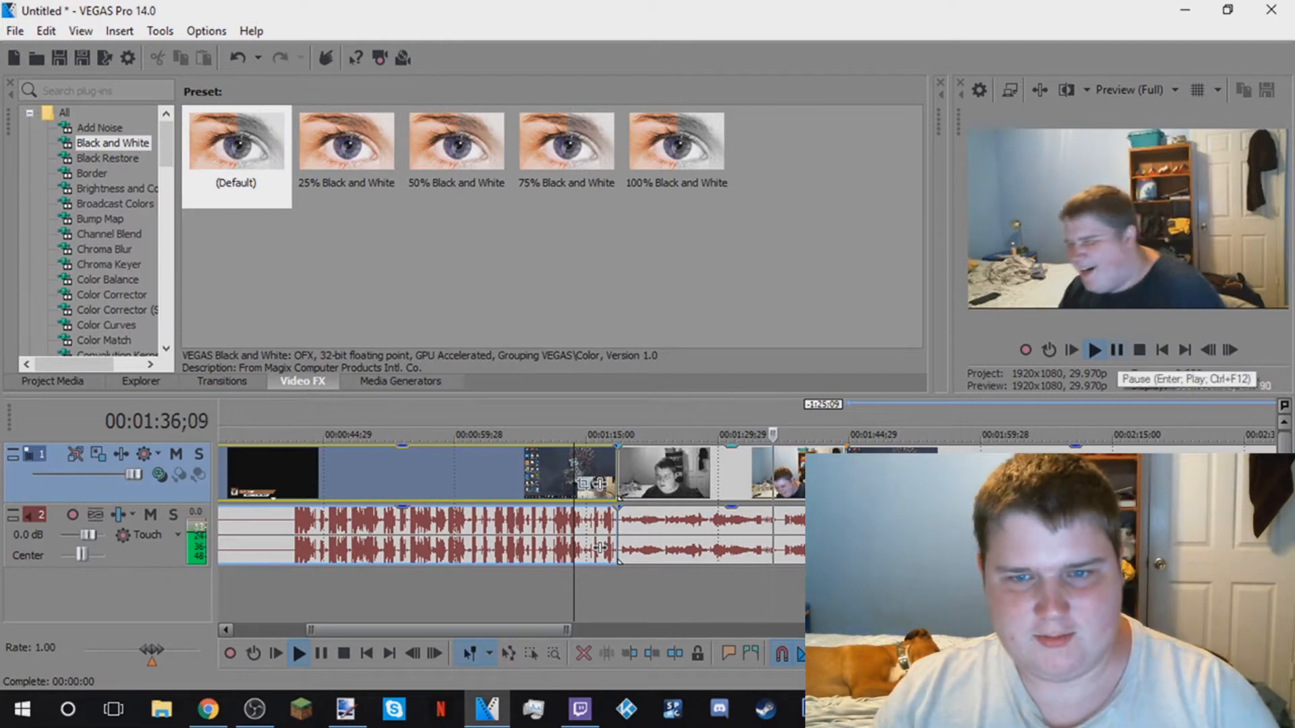
left_click(1117, 350)
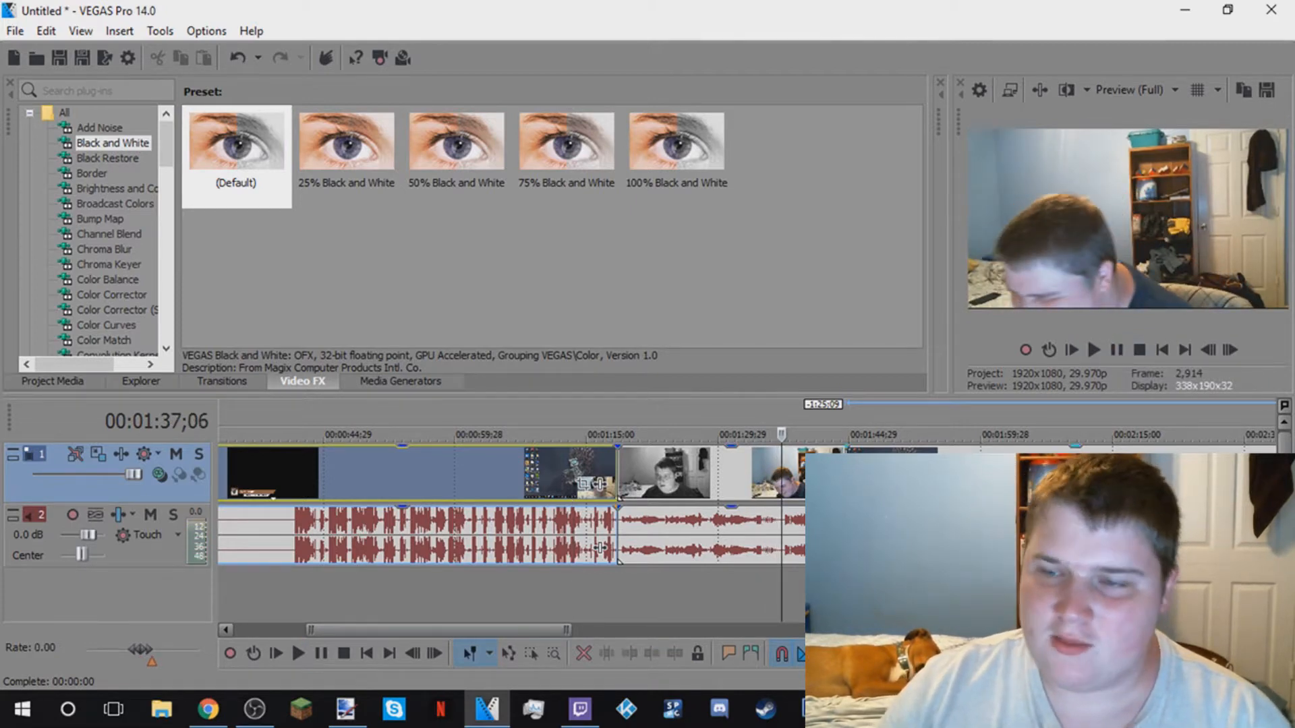